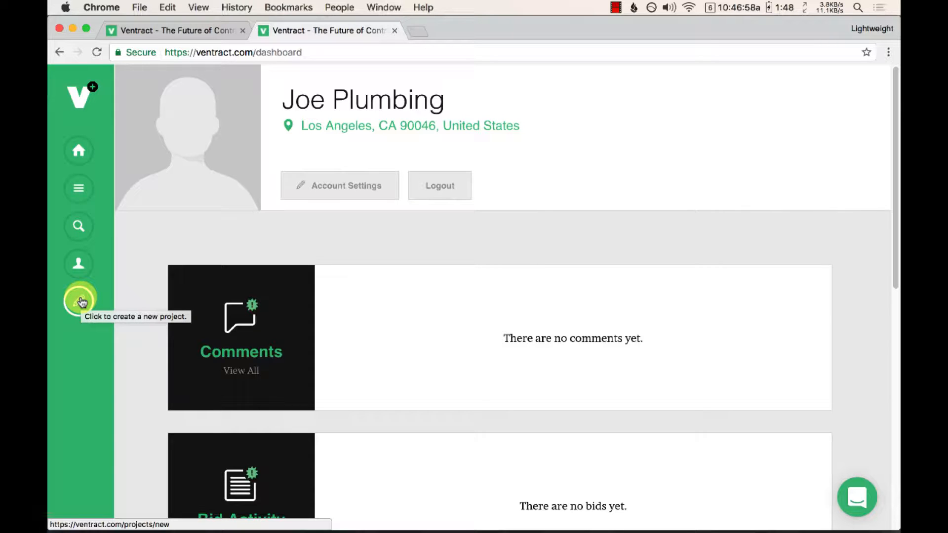
# Step: Start creating a new project and name it "100 toilets for a new apartment complex"
pyautogui.click(82, 302)
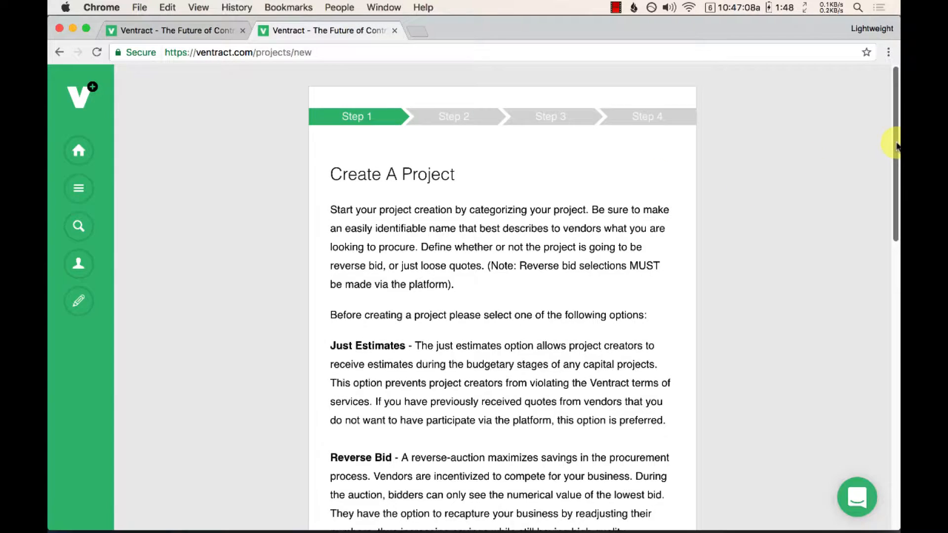
pyautogui.moveTo(897, 140); pyautogui.dragTo(864, 339)
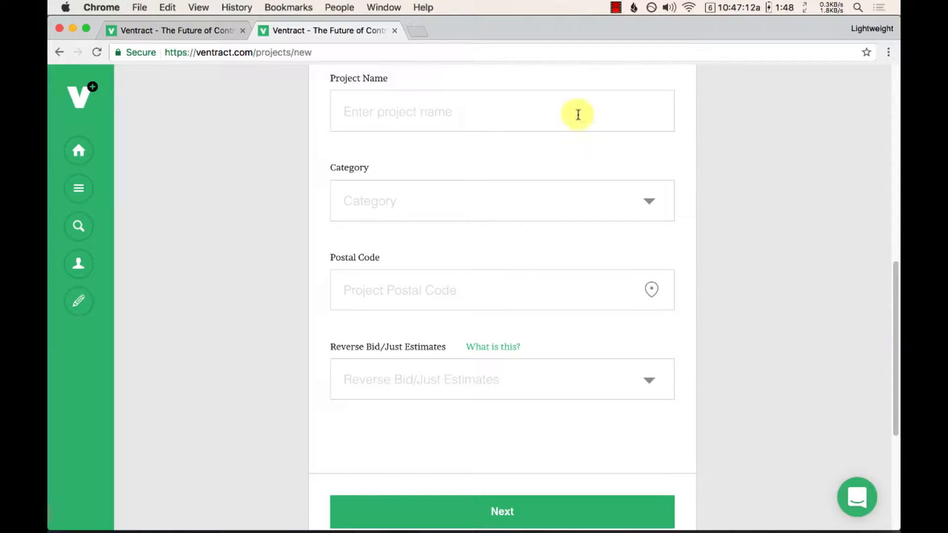
pyautogui.click(403, 119)
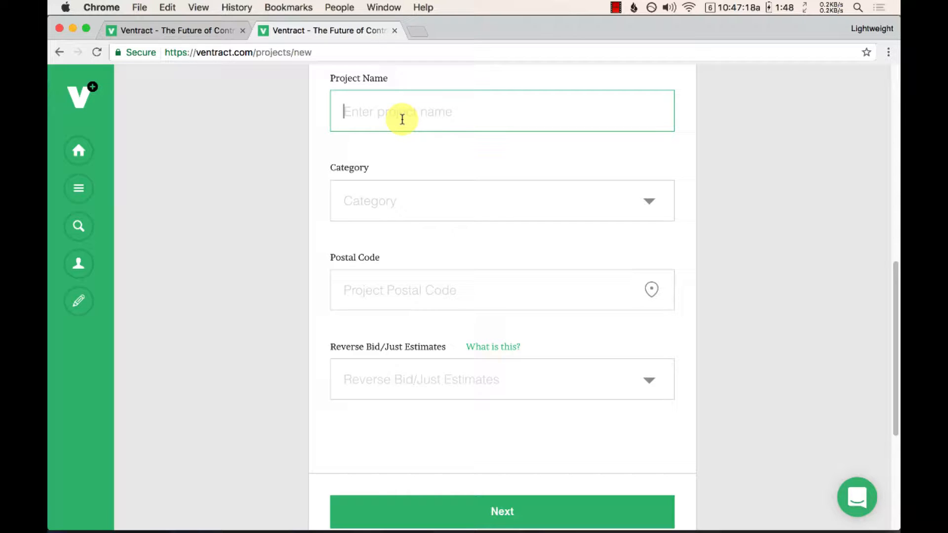
pyautogui.write('100 new toilets for a ')
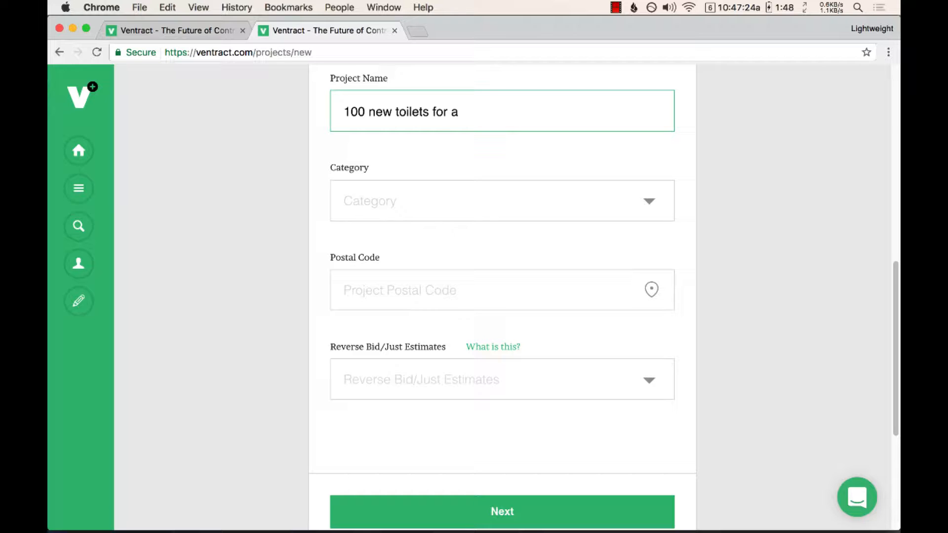
pyautogui.write('new apartment ')
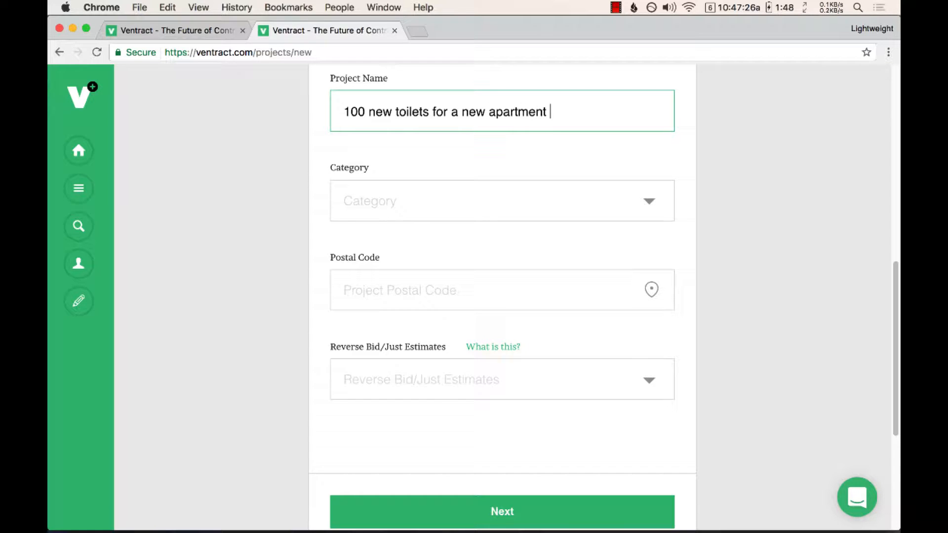
pyautogui.write('complex')
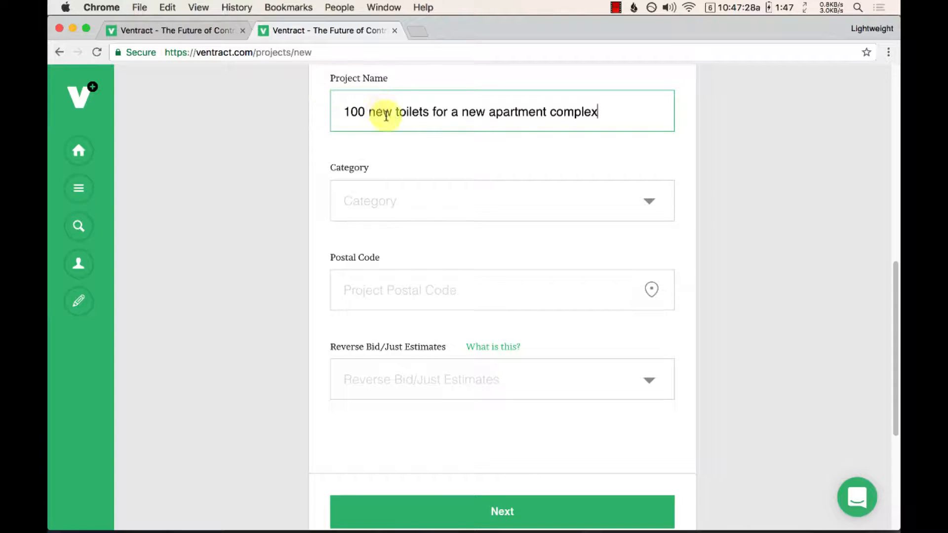
pyautogui.doubleClick(386, 115)
pyautogui.press('BackSpace')
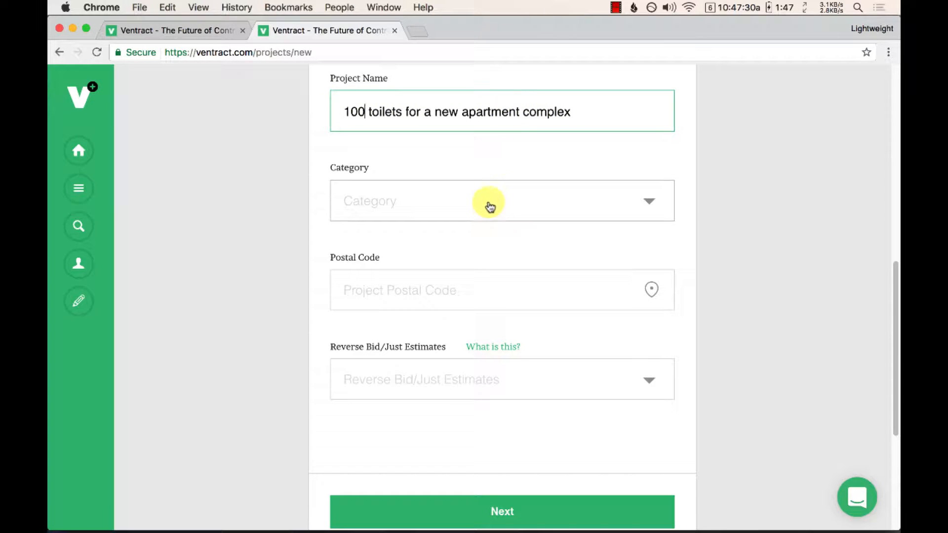
# Step: Set the project category to Plumbing Suppliers
pyautogui.click(489, 165)
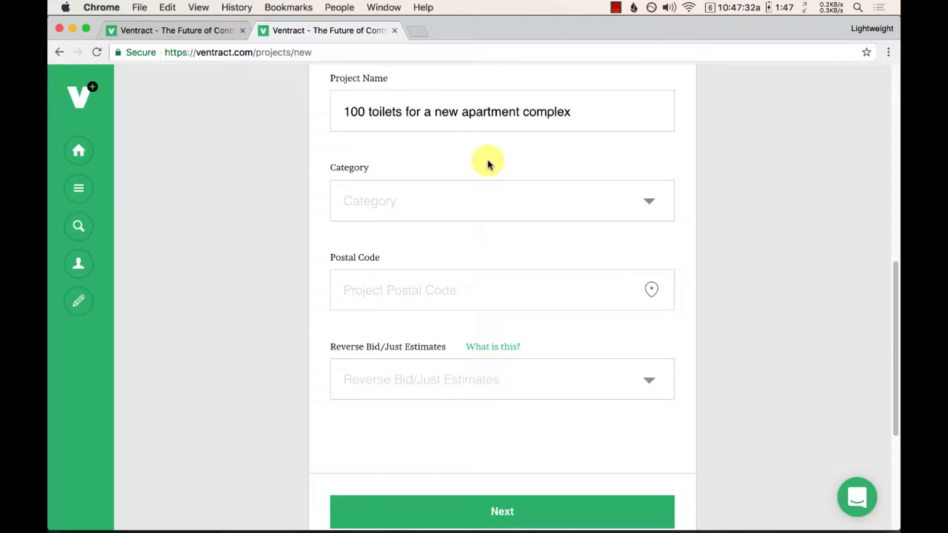
pyautogui.click(481, 200)
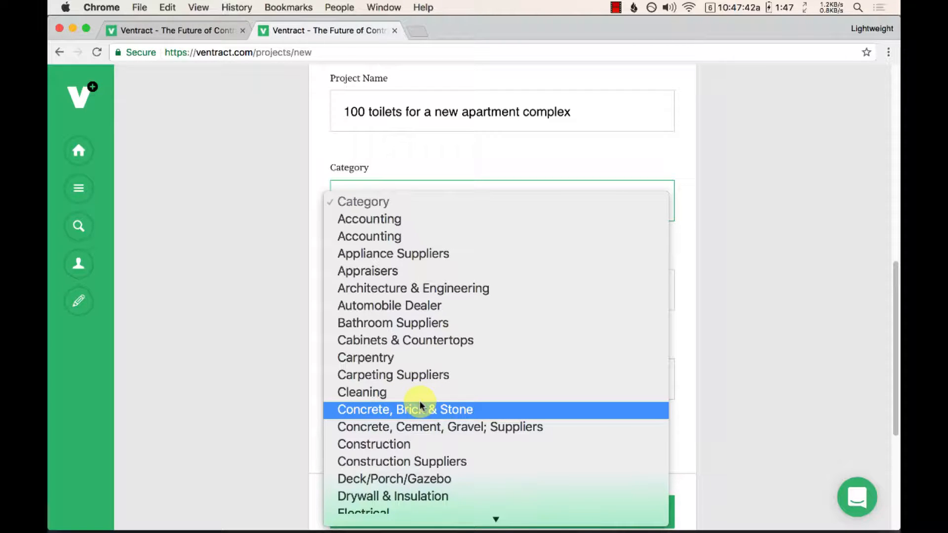
pyautogui.scroll(-3, 418, 404)
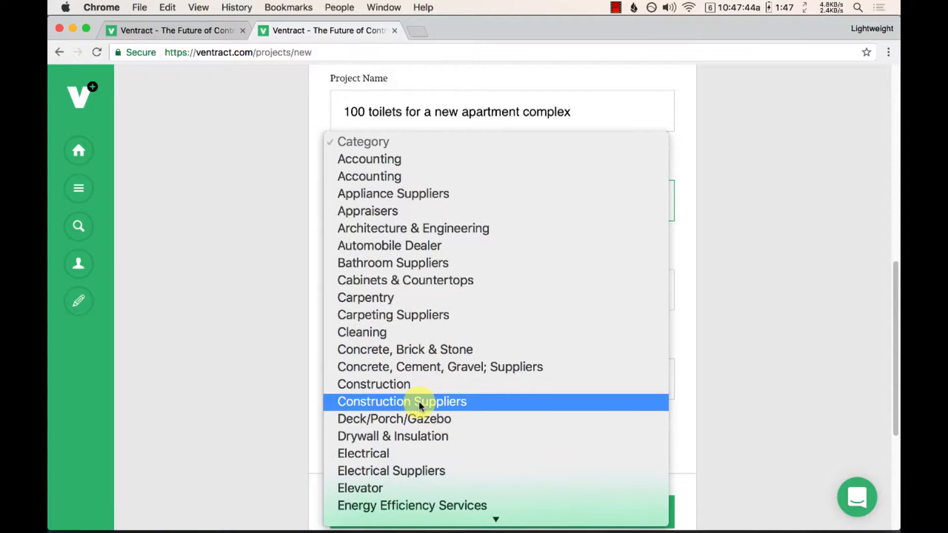
pyautogui.write('pl')
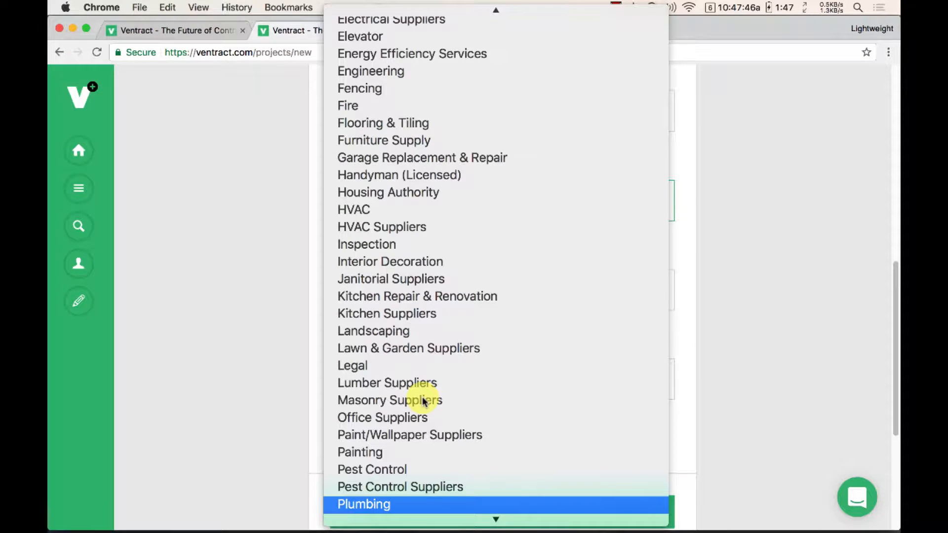
pyautogui.scroll(-1, 423, 400)
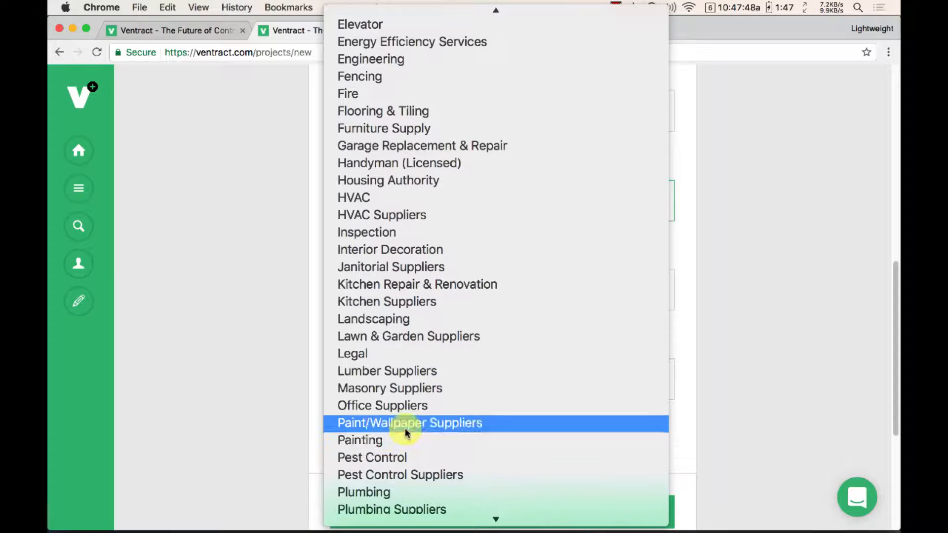
pyautogui.click(414, 509)
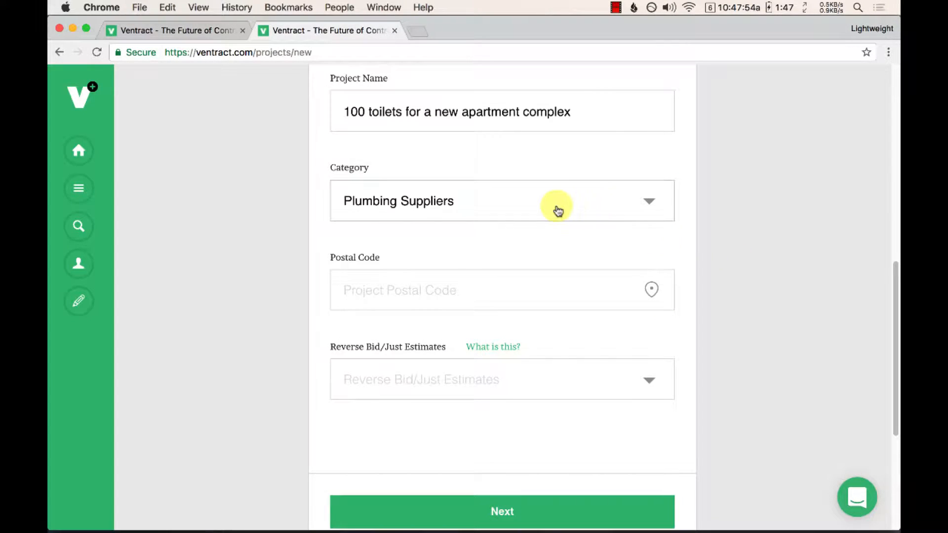
# Step: Enter postal code 90046 and pick the CA, 90046, United States suggestion
pyautogui.click(503, 291)
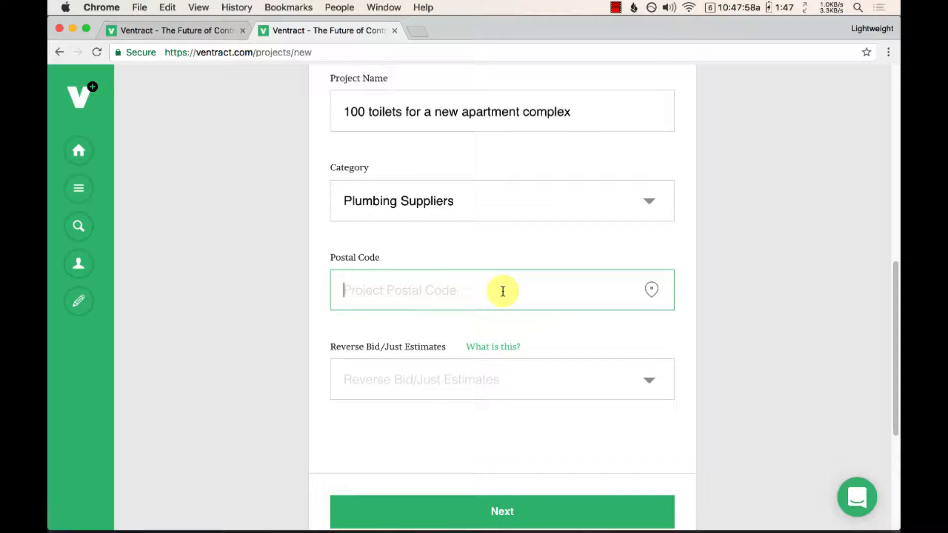
pyautogui.write('900')
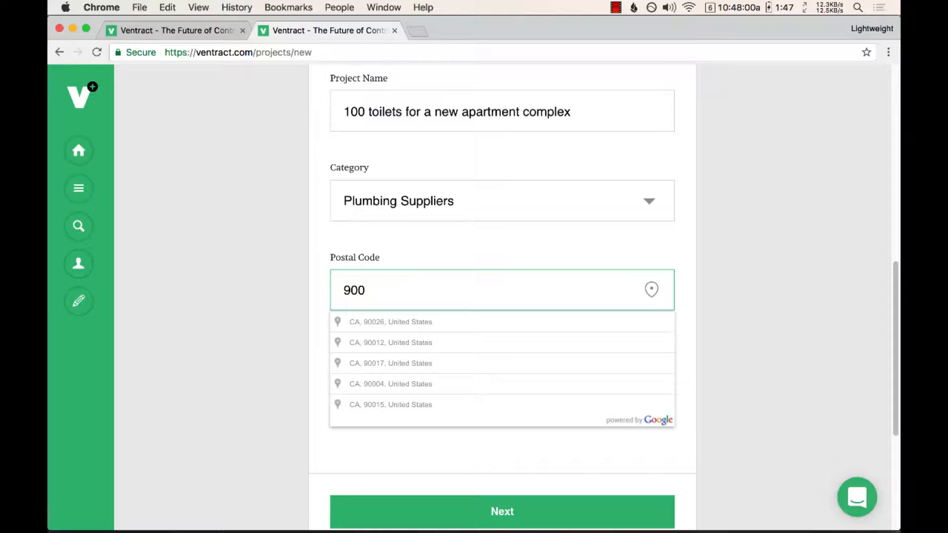
pyautogui.write('46')
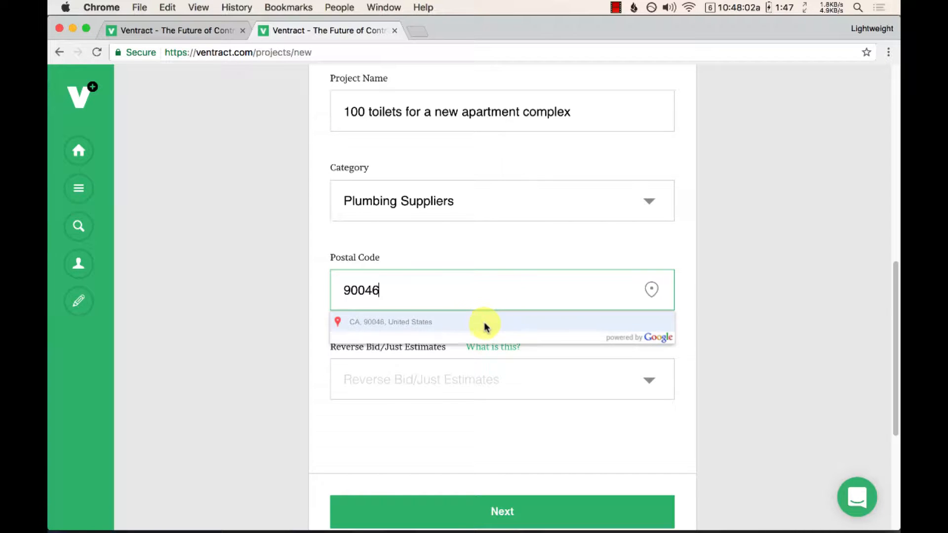
pyautogui.click(486, 327)
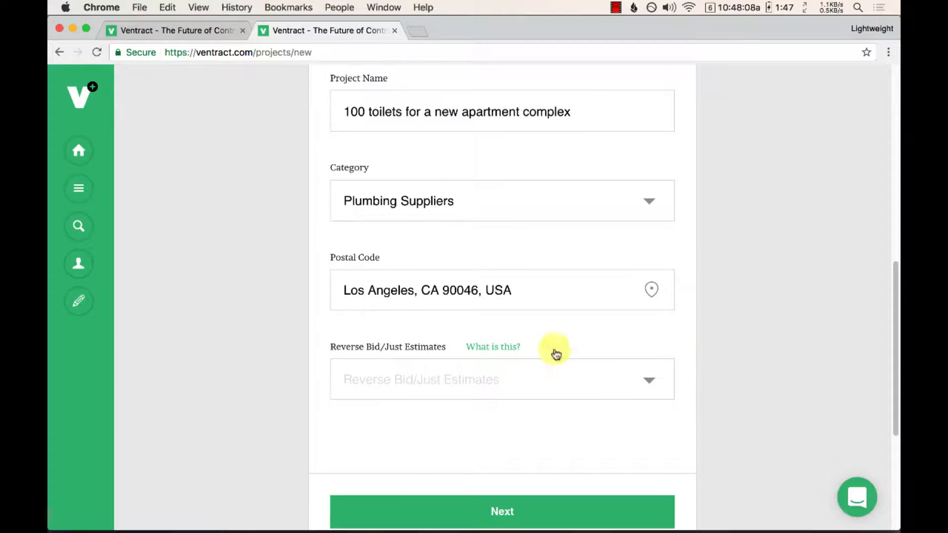
# Step: Consult the Reverse Bid/Just Estimates explanation, then set the project type to Reverse Bid
pyautogui.click(486, 349)
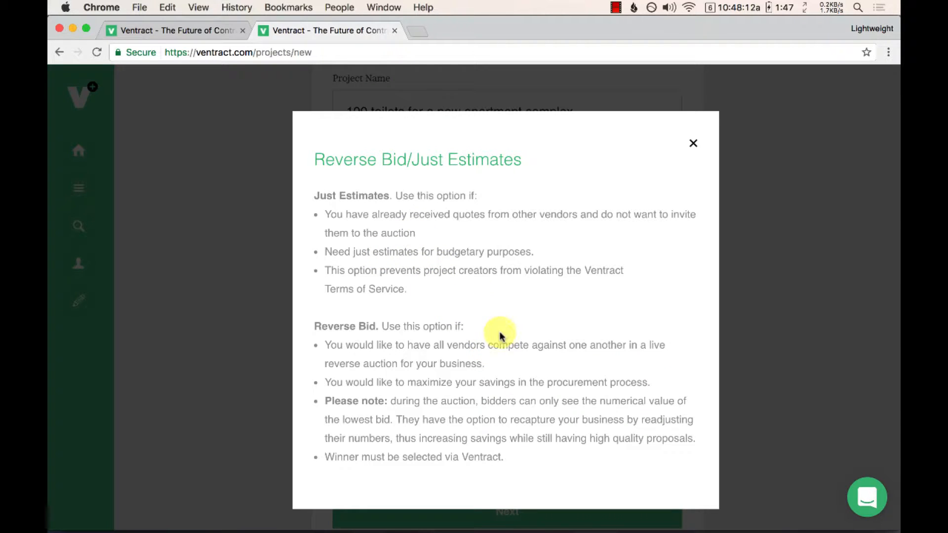
pyautogui.click(693, 144)
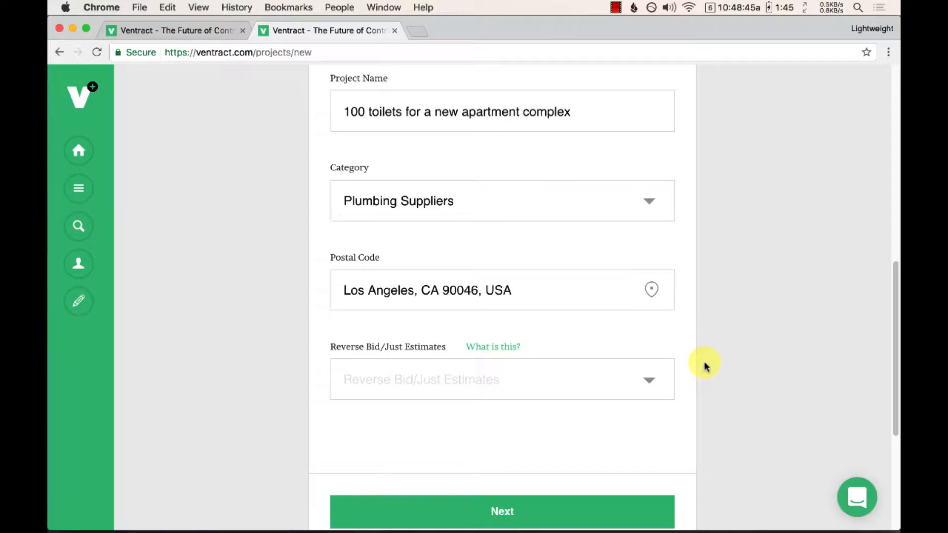
pyautogui.click(658, 381)
pyautogui.click(513, 402)
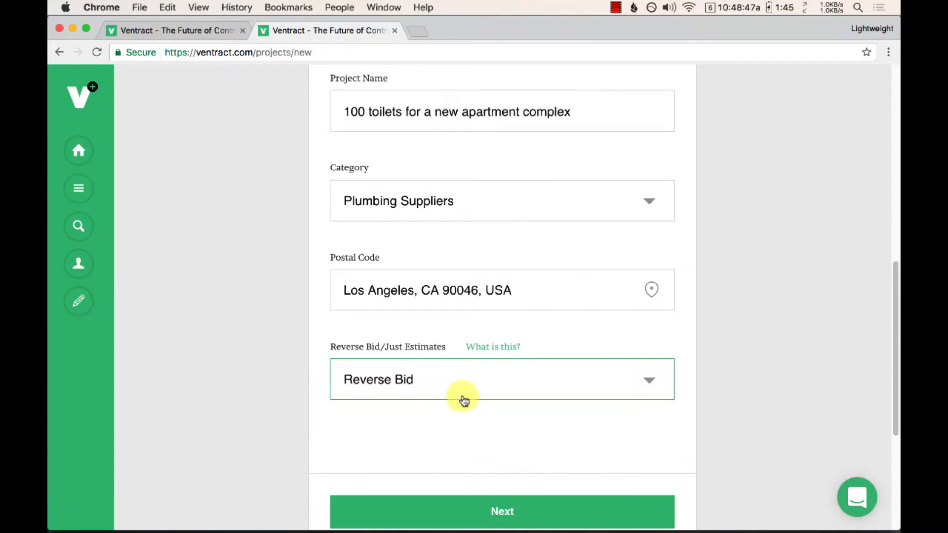
pyautogui.click(432, 419)
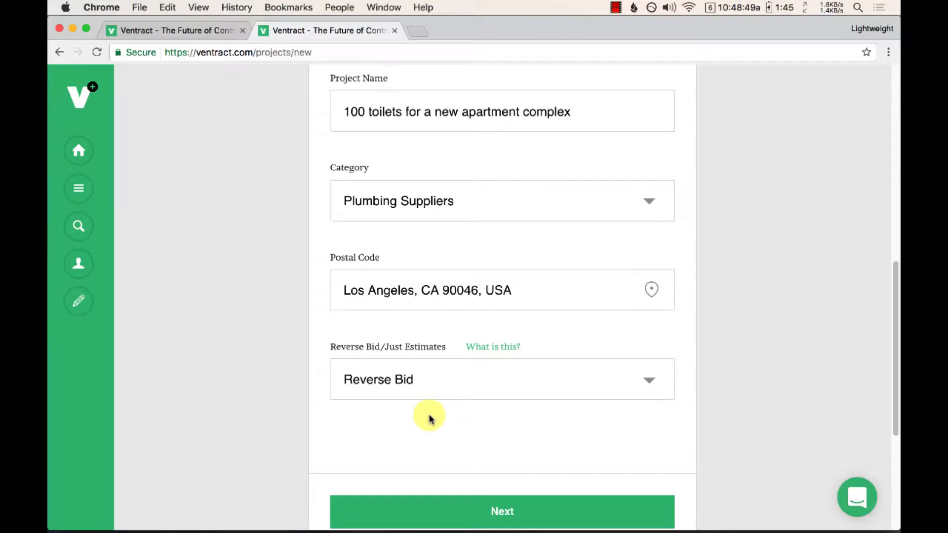
# Step: Advance through the Project Description page to the Project Details step
pyautogui.scroll(-1, 429, 418)
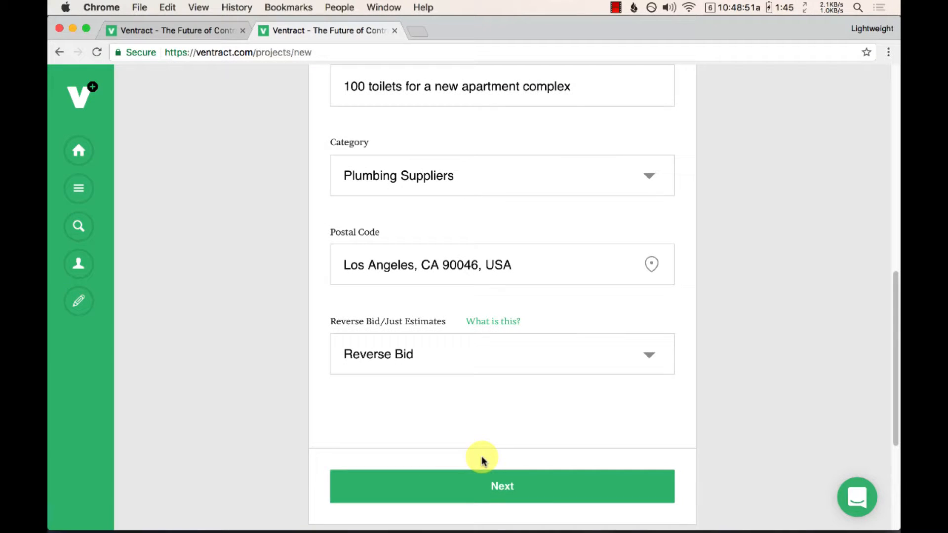
pyautogui.click(491, 479)
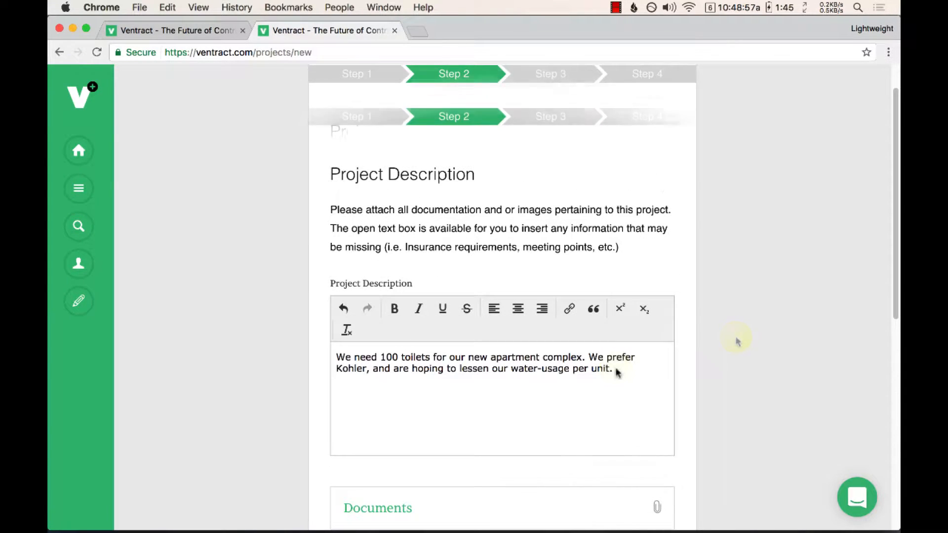
pyautogui.scroll(-3, 616, 368)
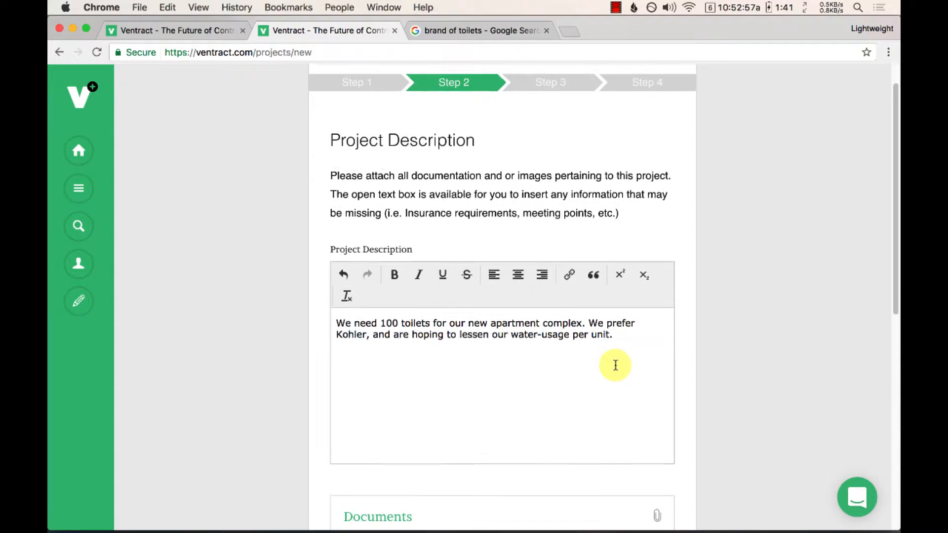
pyautogui.scroll(-8, 616, 368)
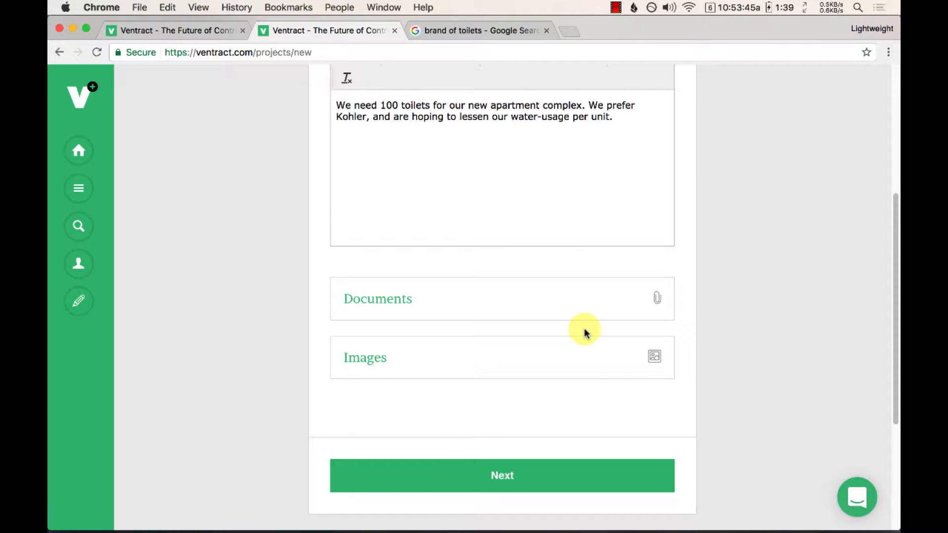
pyautogui.scroll(2, 586, 330)
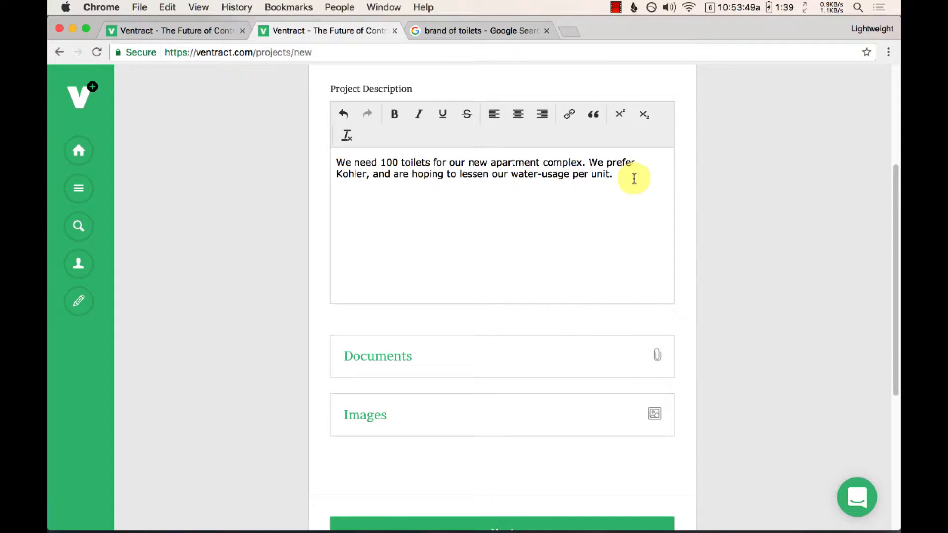
pyautogui.scroll(-2, 634, 180)
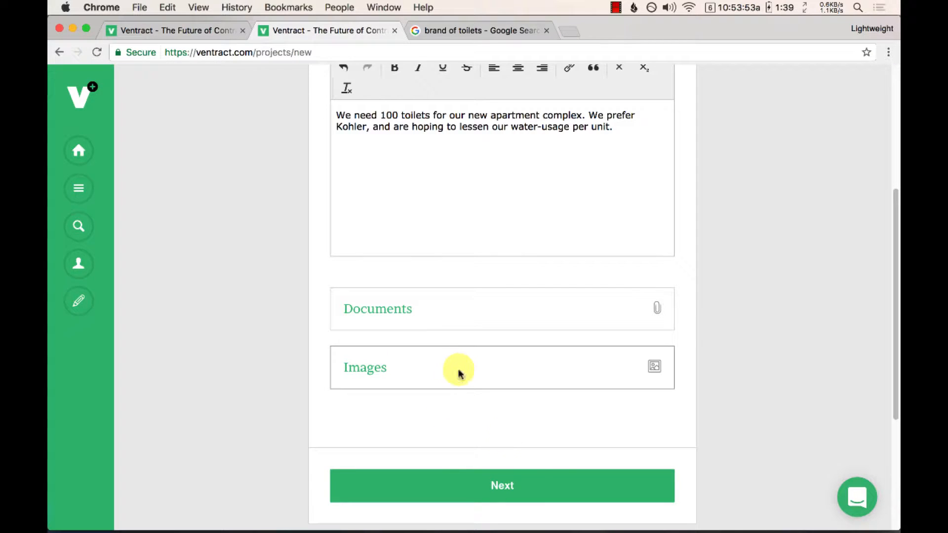
pyautogui.click(547, 488)
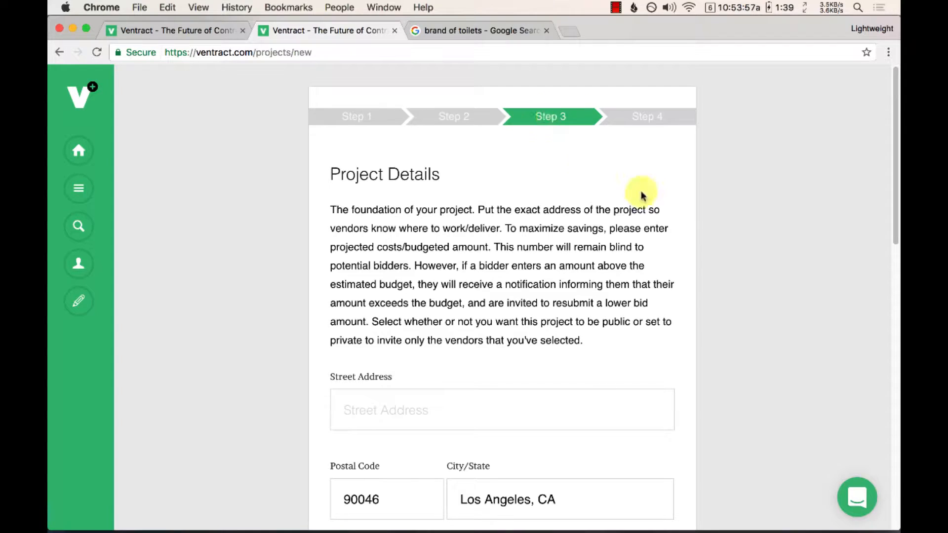
# Step: Enter the project's street address in the Street Address field
pyautogui.scroll(-1, 691, 240)
pyautogui.scroll(-5, 692, 244)
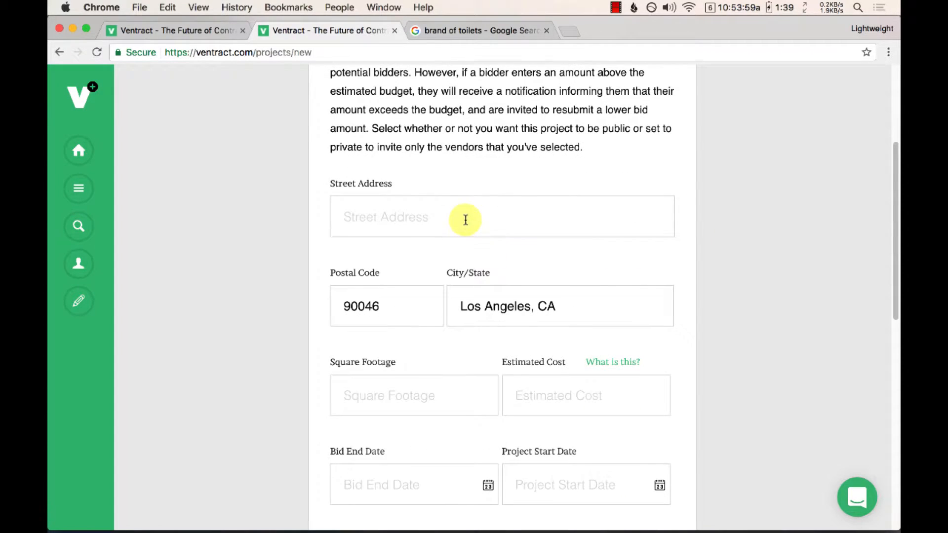
pyautogui.click(464, 219)
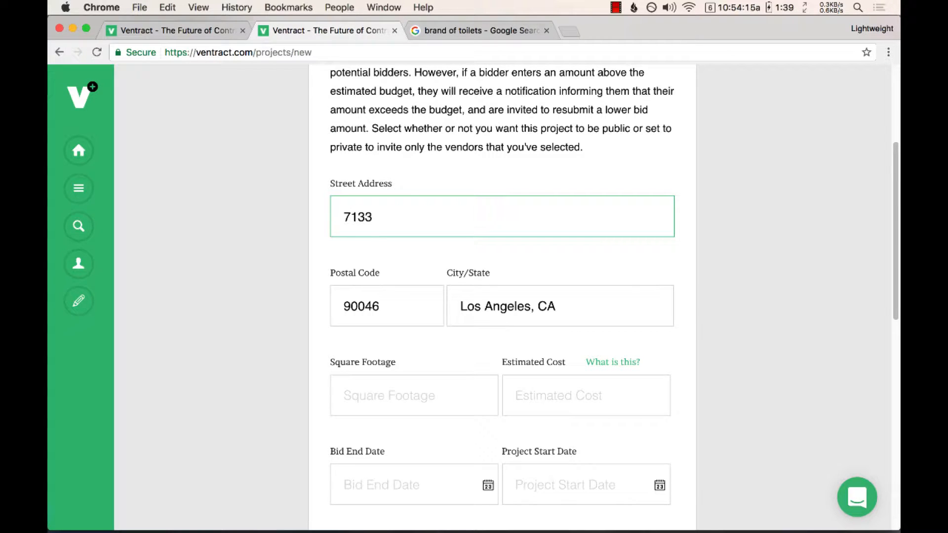
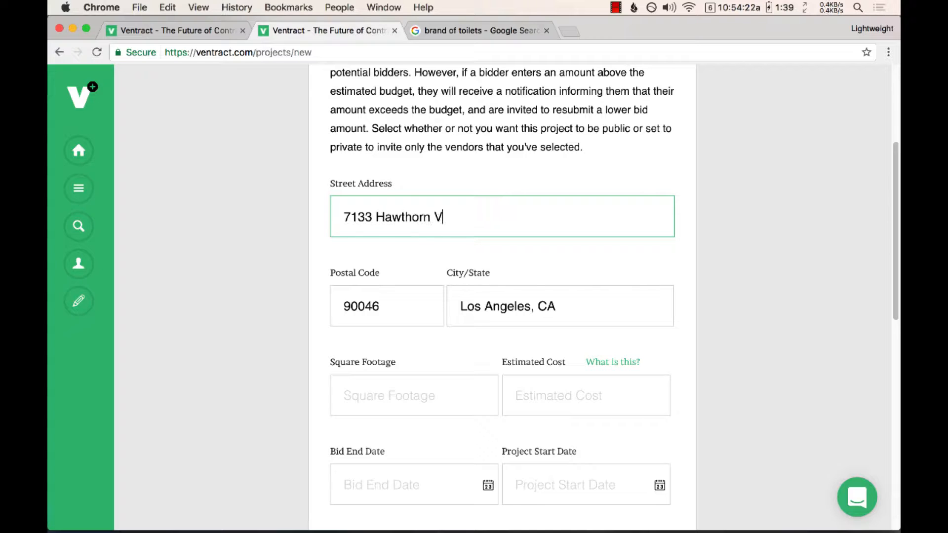
# Step: Set the square footage to 12000
pyautogui.click(434, 398)
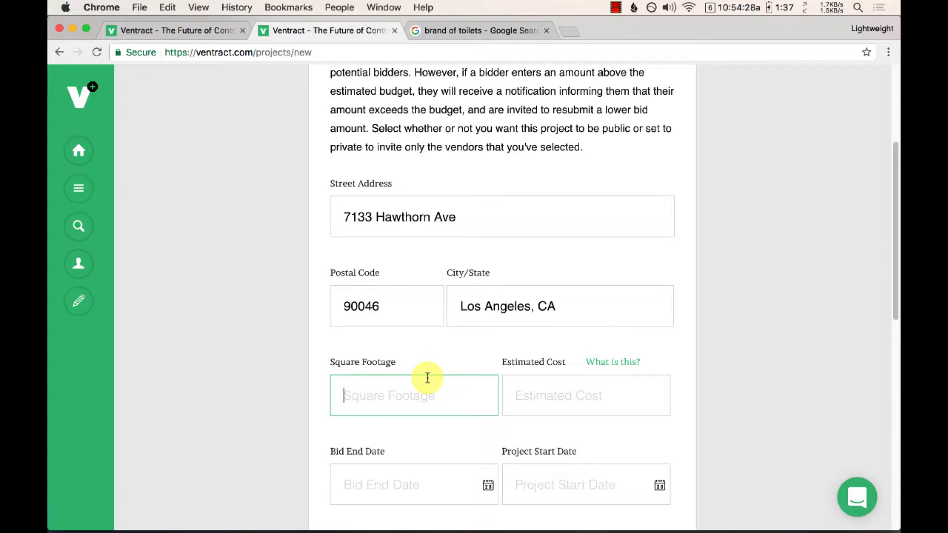
pyautogui.write('1200')
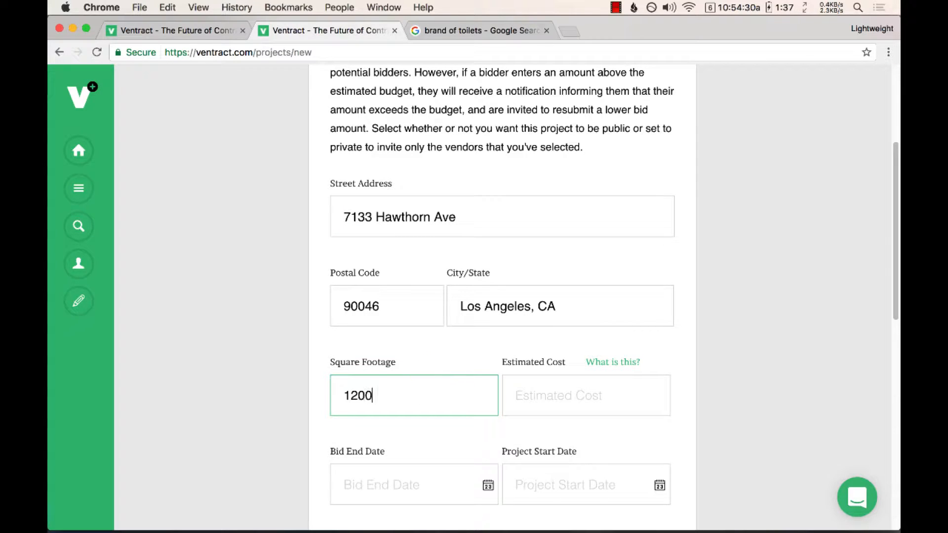
pyautogui.write('0')
pyautogui.click(530, 397)
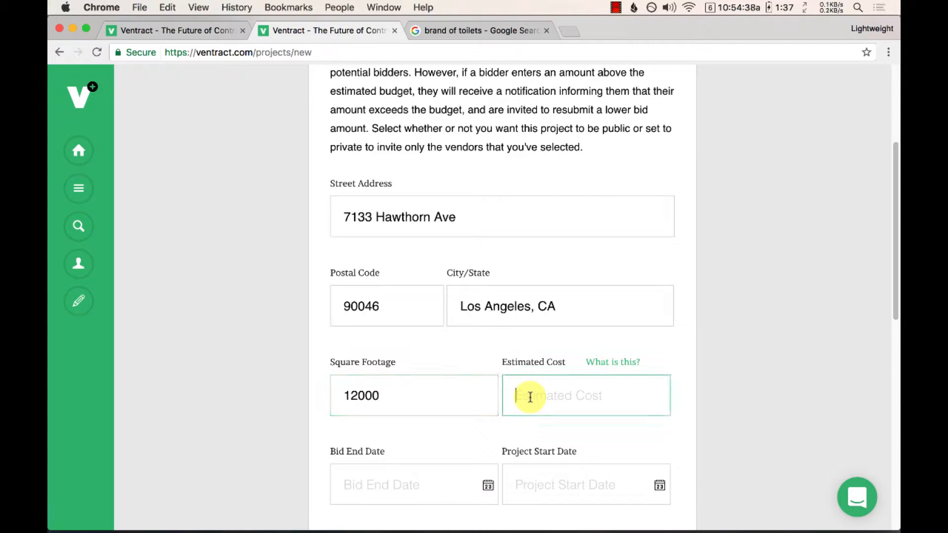
pyautogui.scroll(-2, 529, 397)
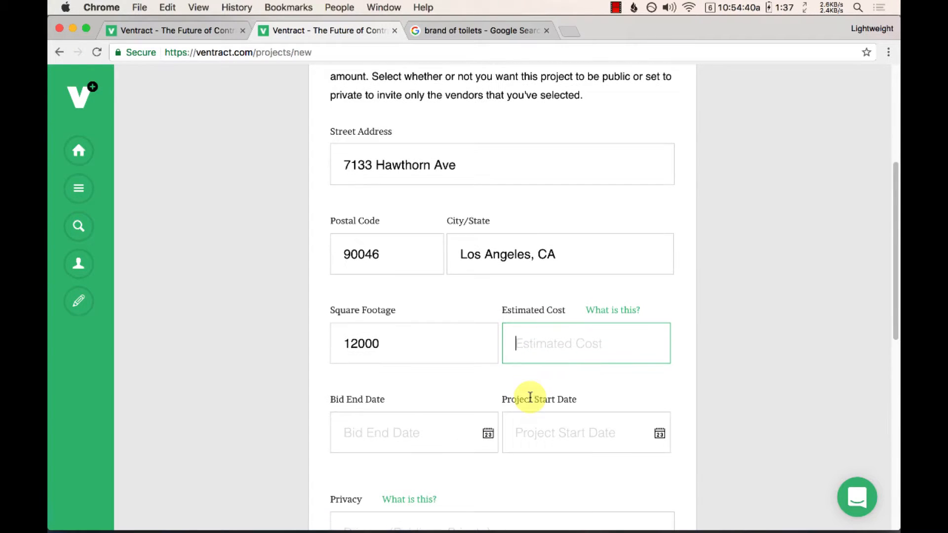
# Step: Read the explanation of what the Estimated Cost field means
pyautogui.click(602, 312)
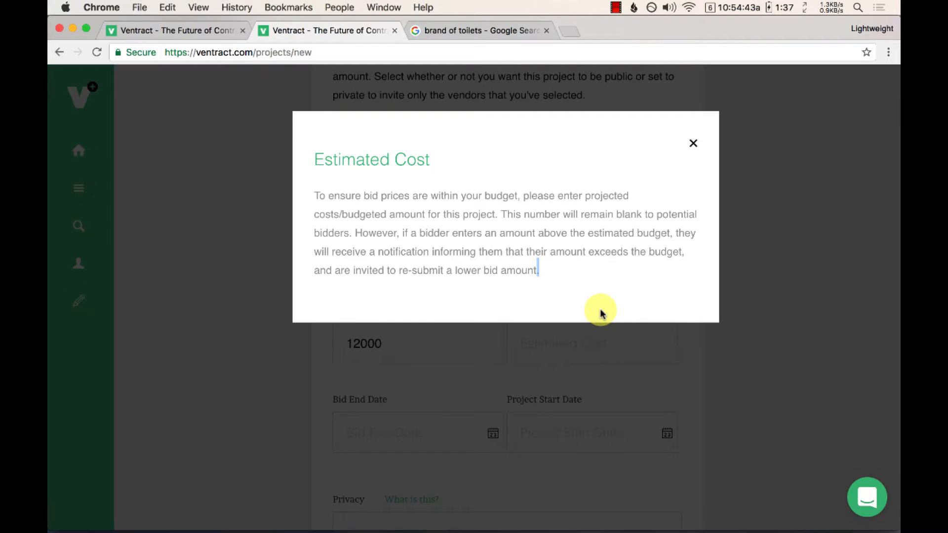
pyautogui.click(693, 142)
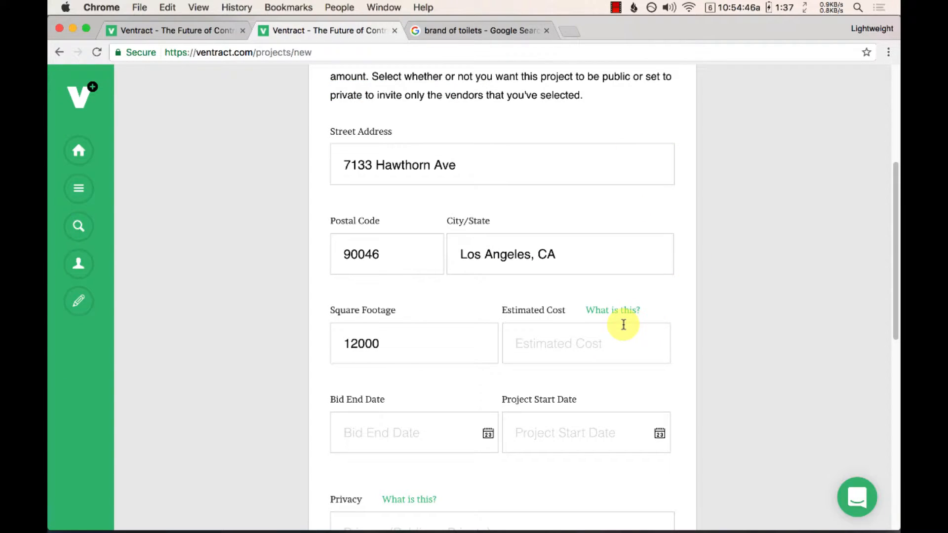
pyautogui.click(608, 334)
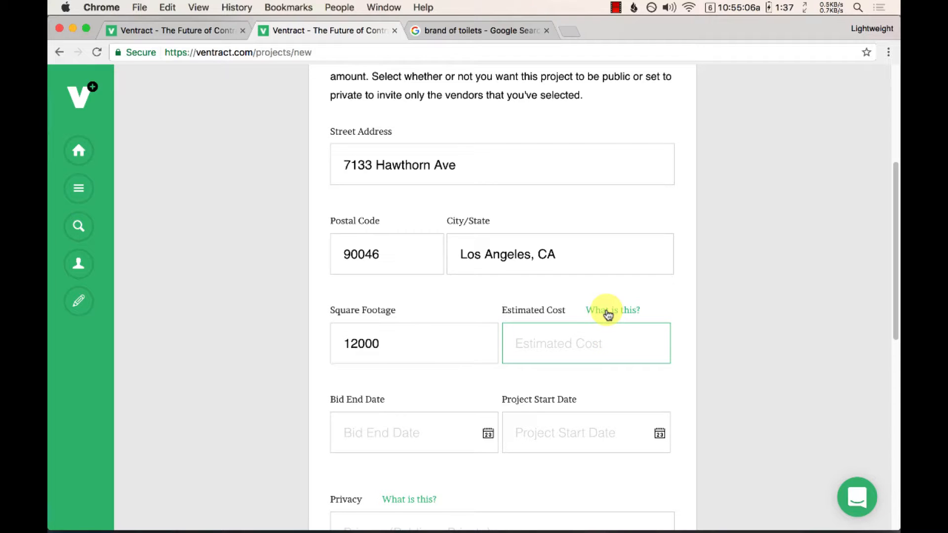
pyautogui.scroll(-1, 608, 312)
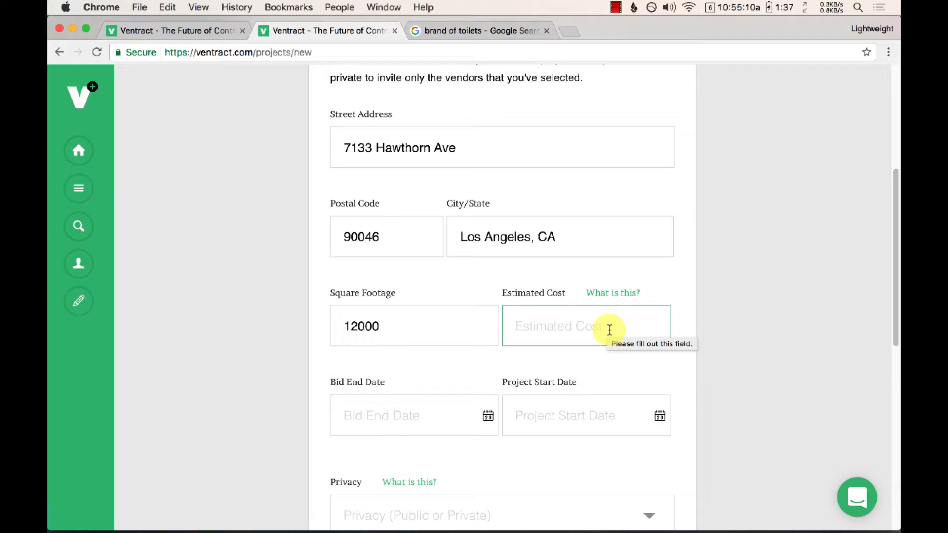
pyautogui.click(364, 364)
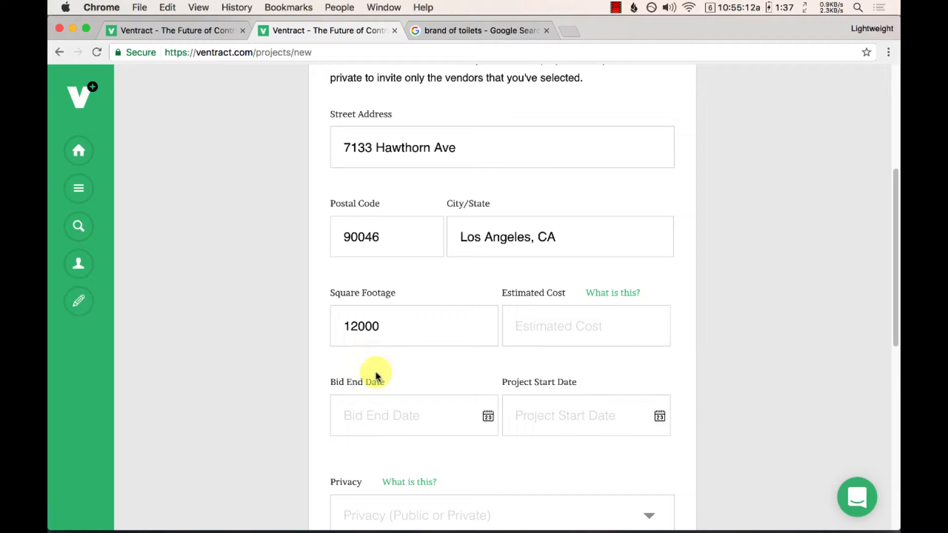
pyautogui.scroll(-2, 383, 375)
pyautogui.scroll(-1, 383, 375)
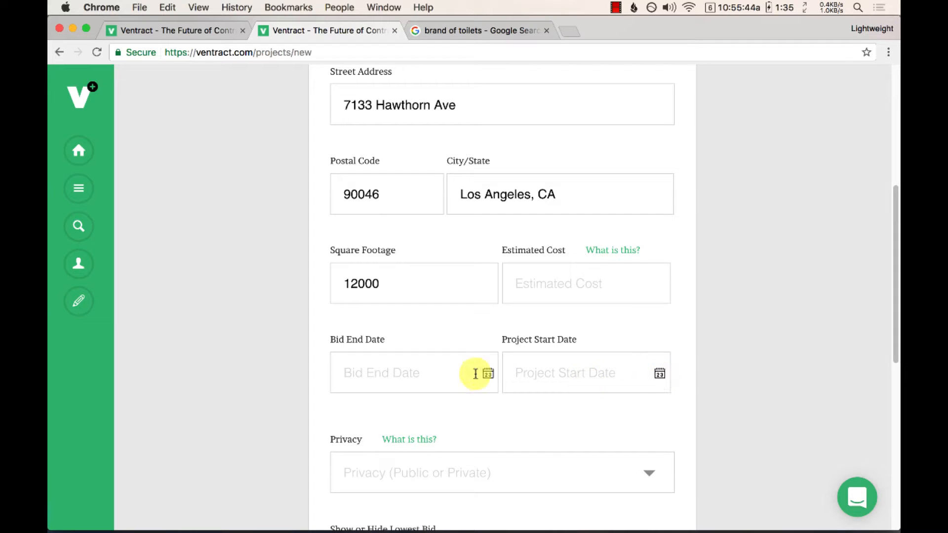
# Step: Set the bid end date to 02/23/2017 at 12:00 pm
pyautogui.click(445, 373)
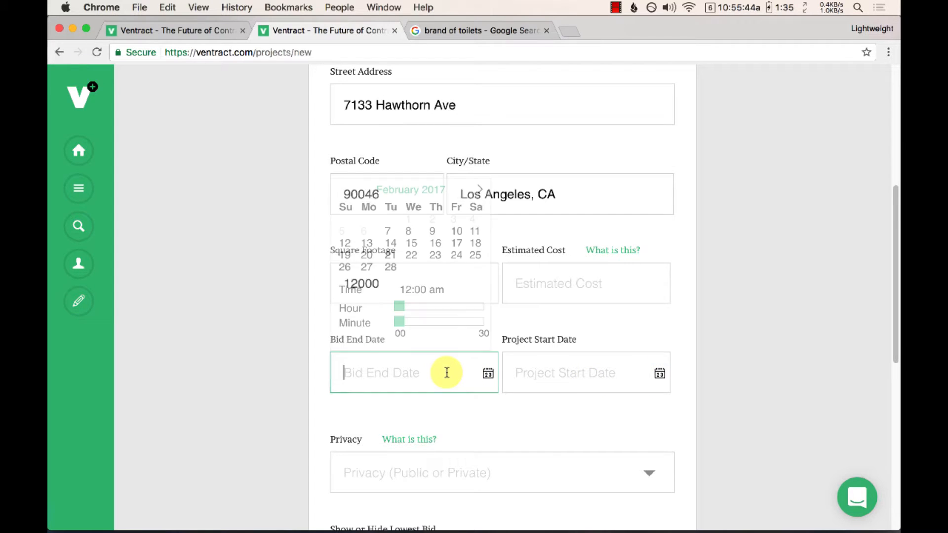
pyautogui.click(439, 258)
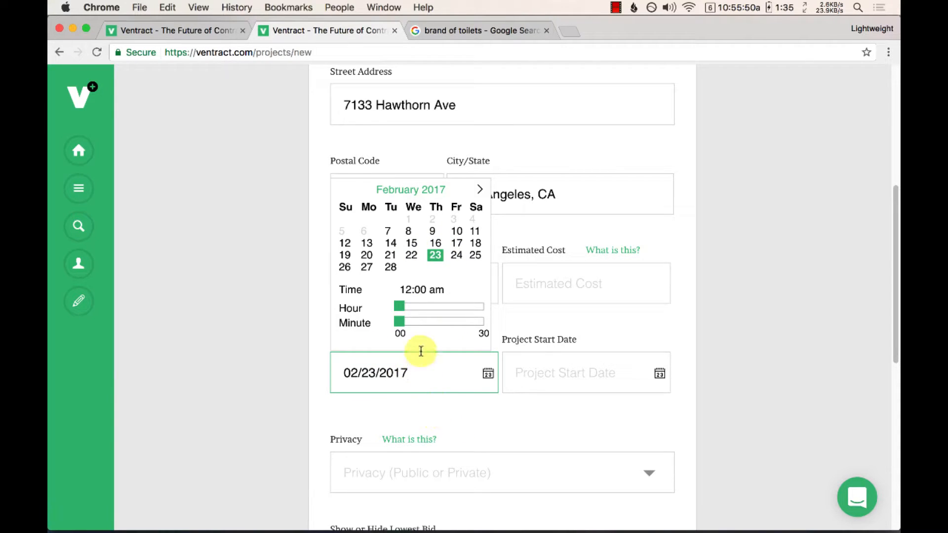
pyautogui.moveTo(399, 308); pyautogui.dragTo(444, 307)
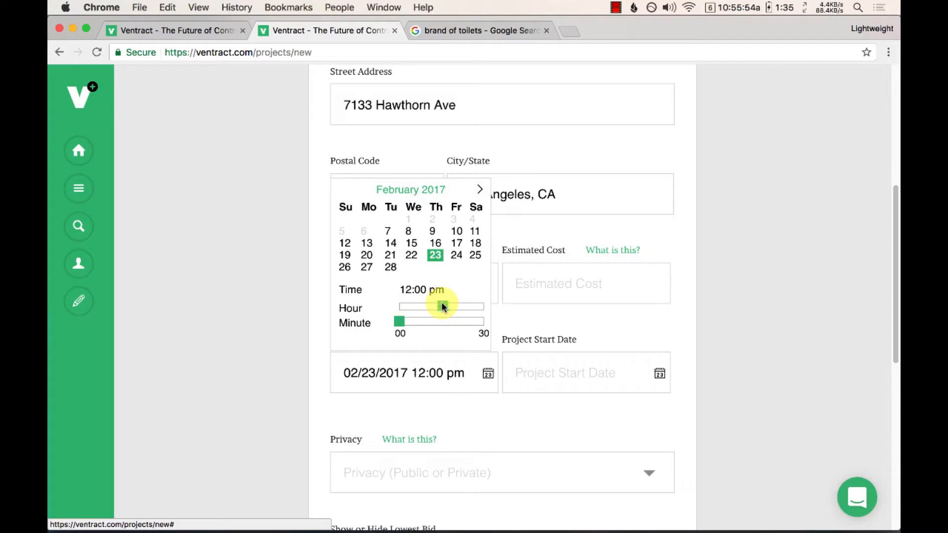
pyautogui.click(499, 415)
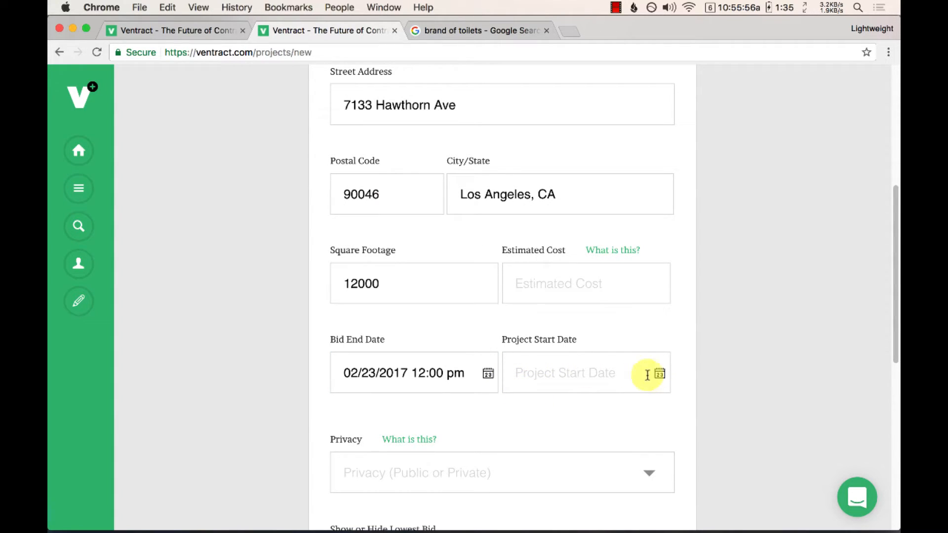
# Step: Set the project start date to 03/06/2017
pyautogui.click(601, 369)
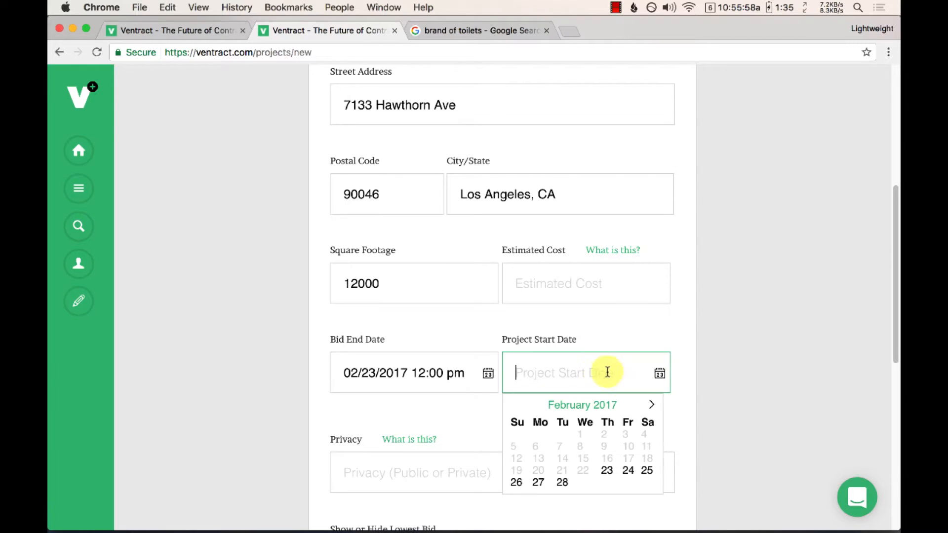
pyautogui.click(652, 405)
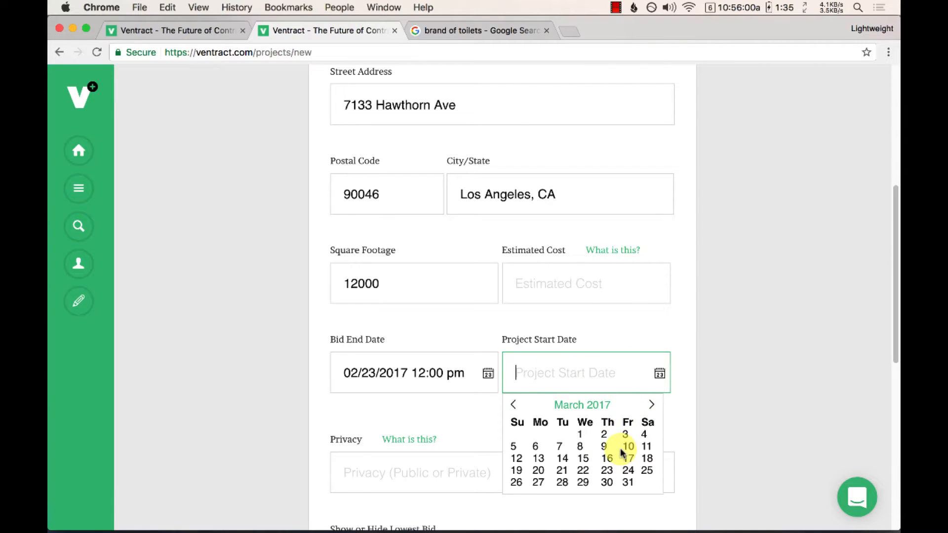
pyautogui.click(536, 450)
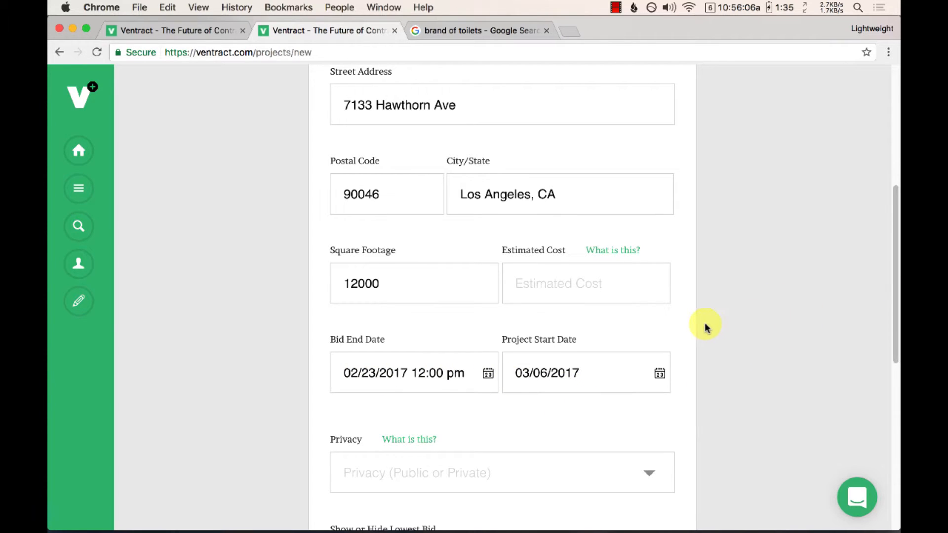
# Step: Set the project's privacy to Private and choose Show Lowest Bid
pyautogui.scroll(-1, 705, 324)
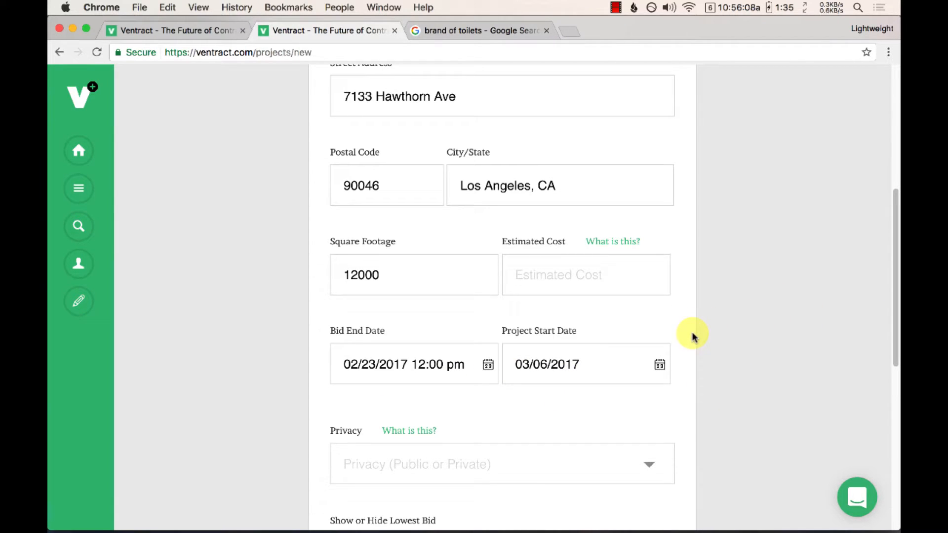
pyautogui.scroll(-2, 699, 322)
pyautogui.scroll(-5, 700, 322)
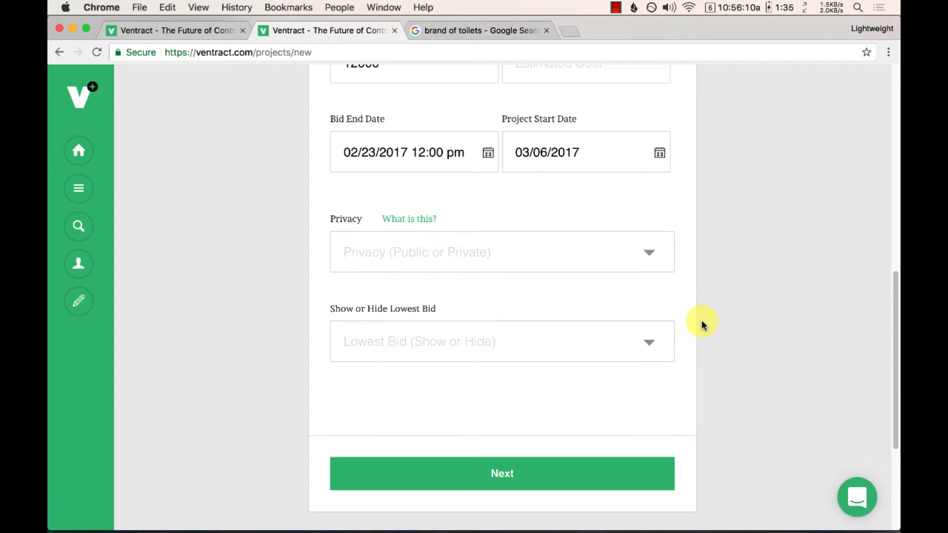
pyautogui.click(563, 257)
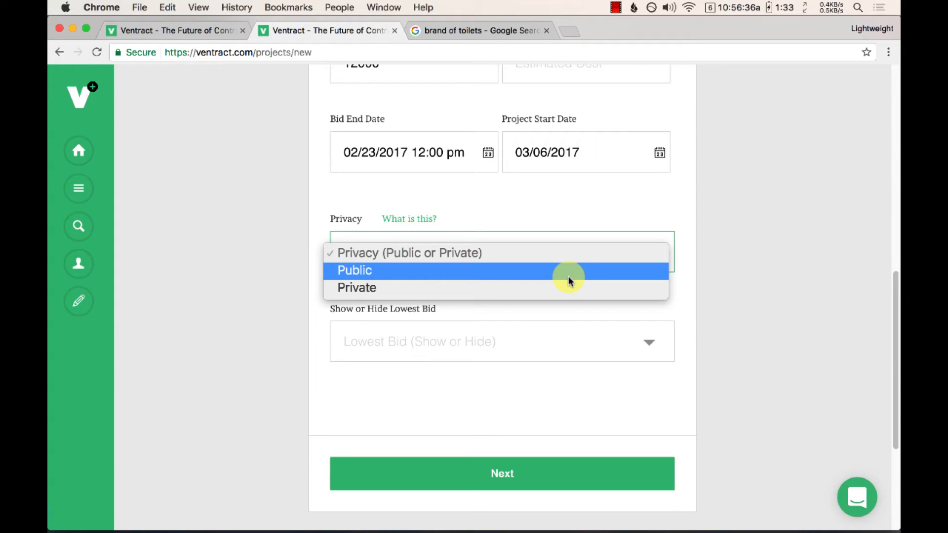
pyautogui.click(567, 277)
pyautogui.click(548, 267)
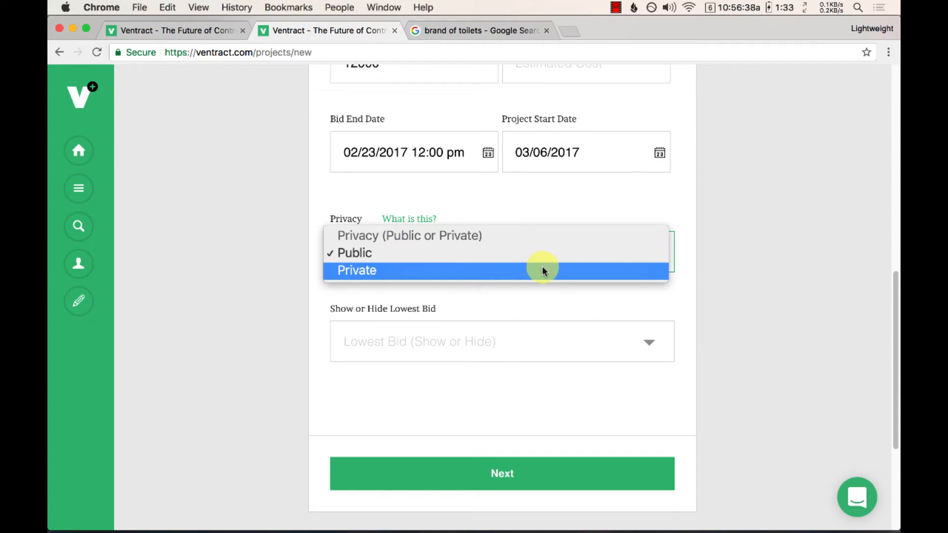
pyautogui.click(483, 270)
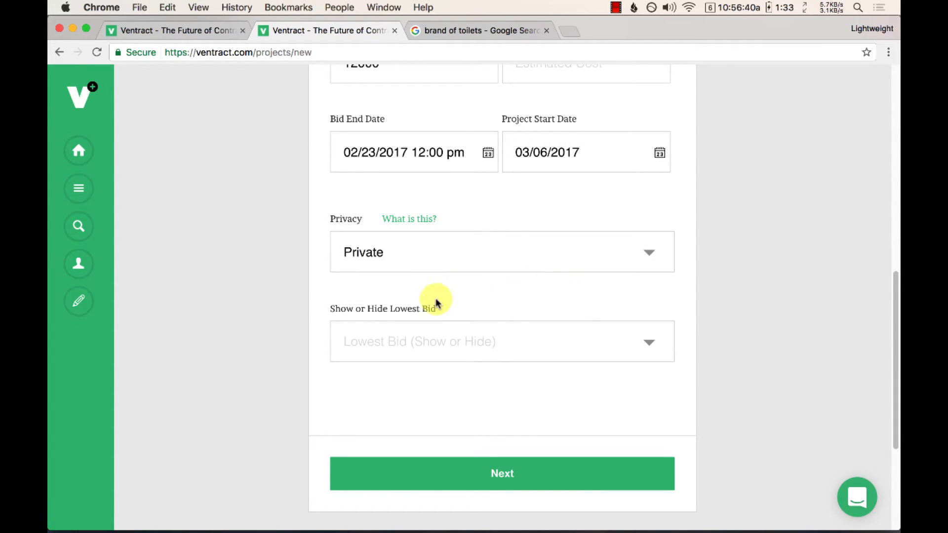
pyautogui.click(402, 352)
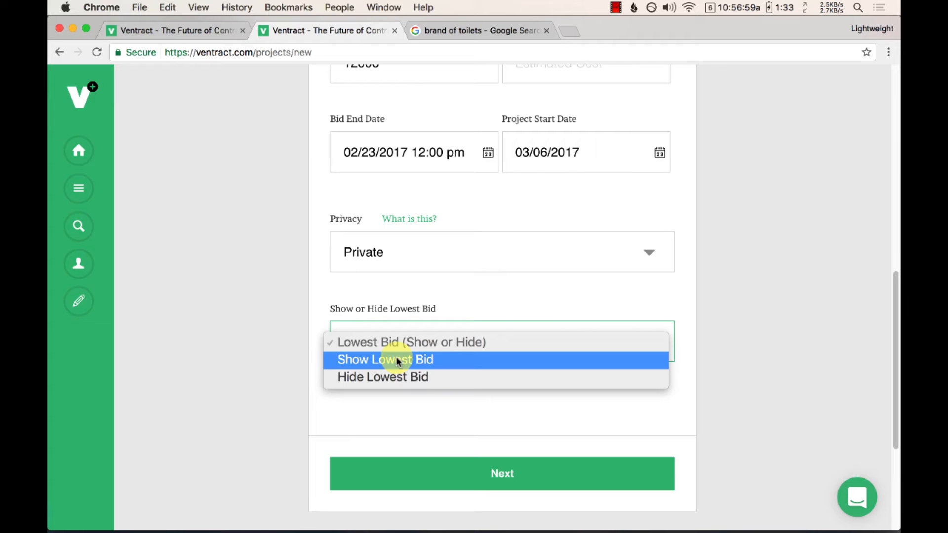
pyautogui.click(399, 360)
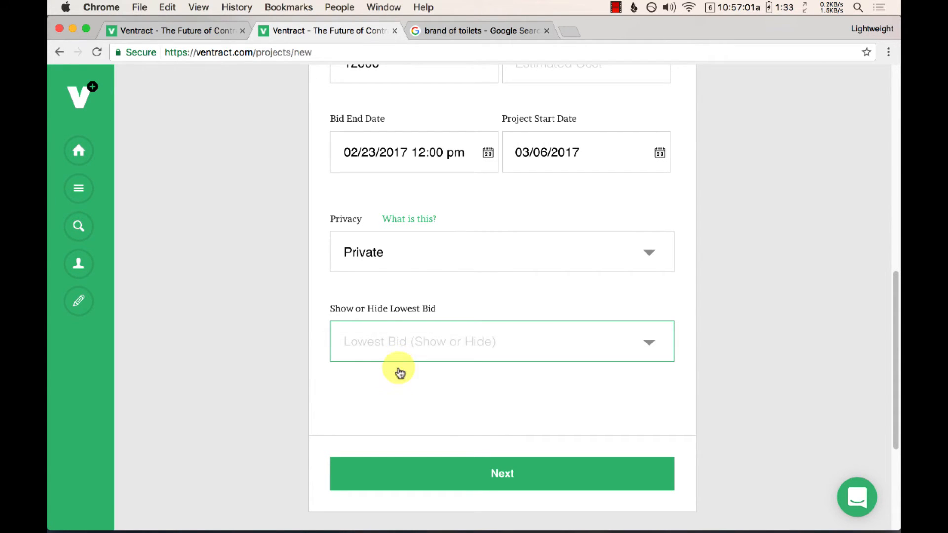
# Step: Enter 5000 as the estimated cost and advance to the Summary step
pyautogui.click(503, 479)
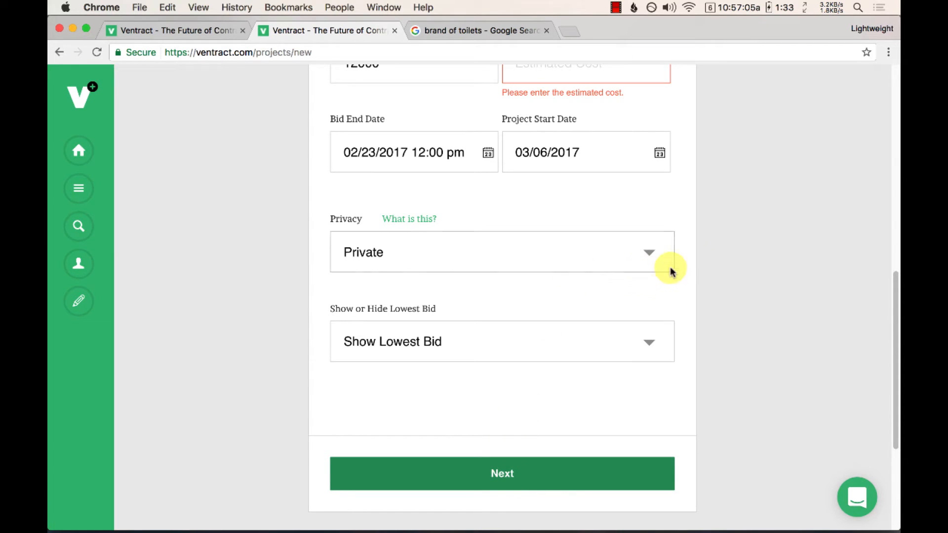
pyautogui.scroll(2, 726, 217)
pyautogui.scroll(2, 728, 224)
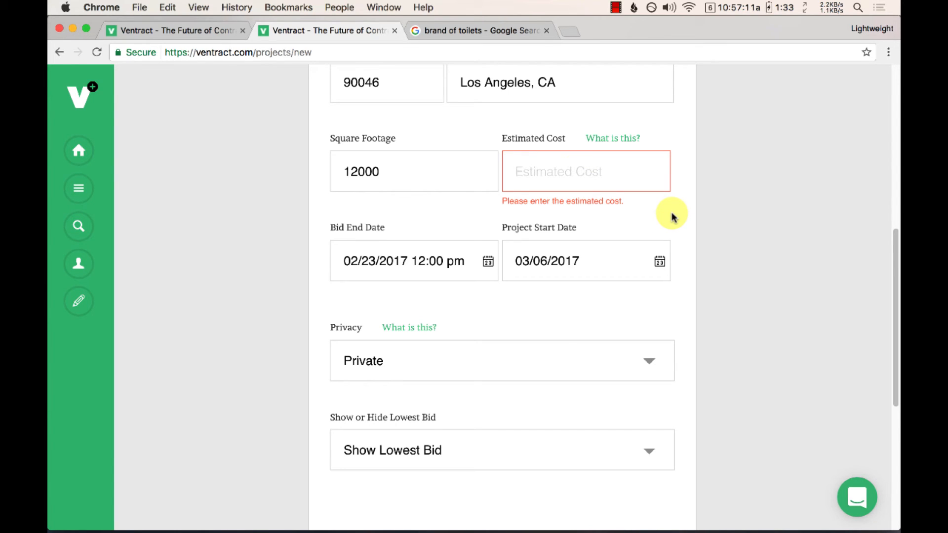
pyautogui.write('5000')
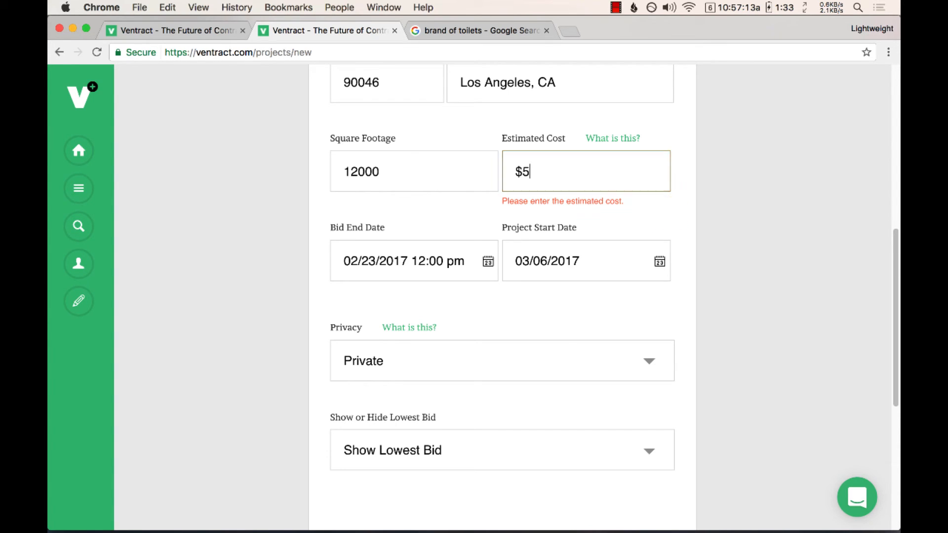
pyautogui.click(840, 173)
pyautogui.scroll(-3, 768, 213)
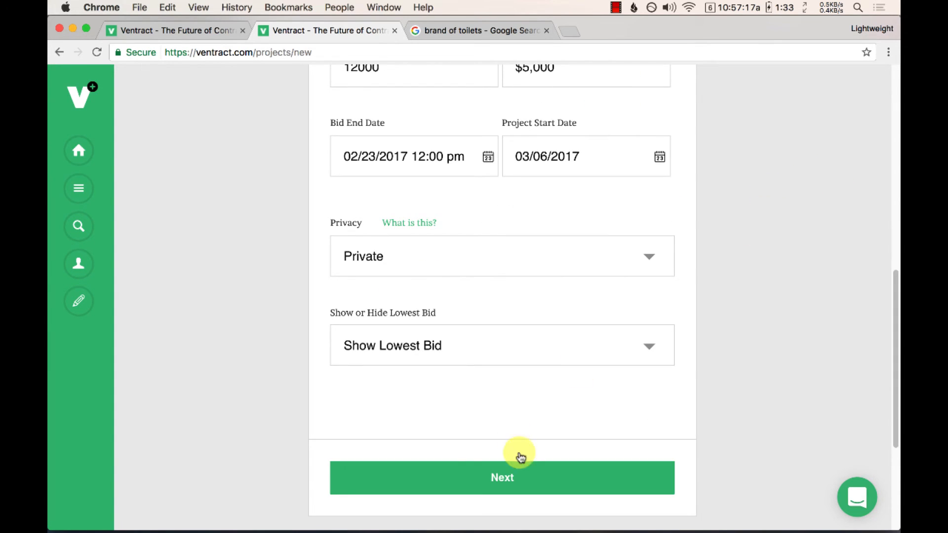
pyautogui.click(512, 481)
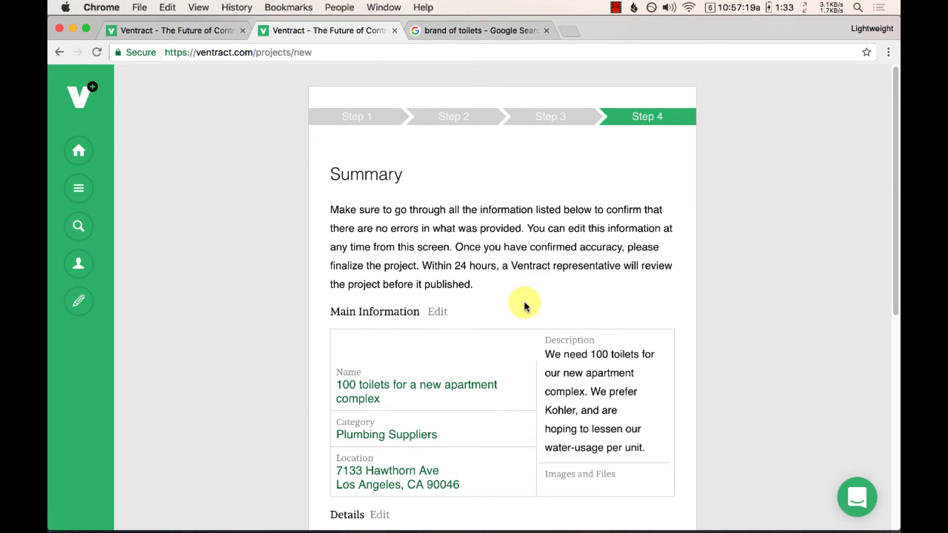
# Step: Review the summary and create the project
pyautogui.scroll(-1, 528, 294)
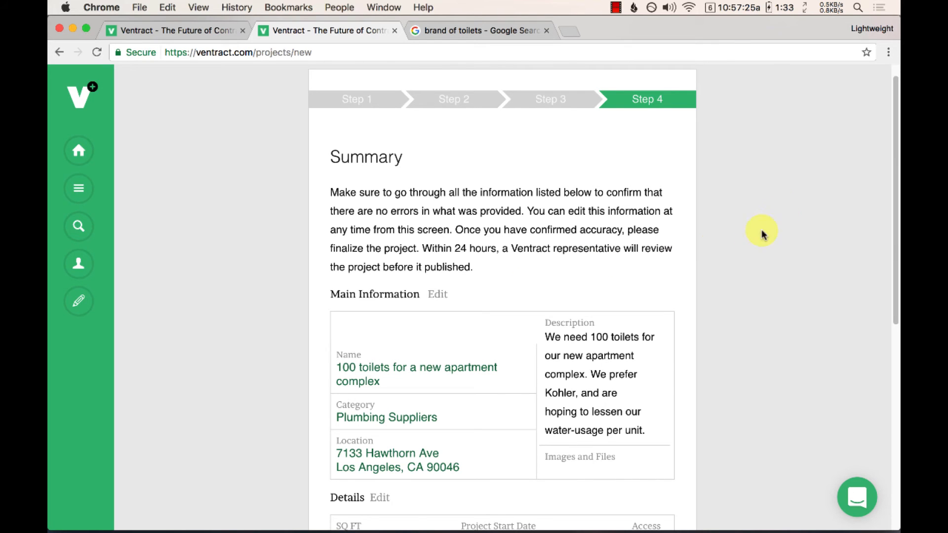
pyautogui.moveTo(896, 160); pyautogui.dragTo(879, 290)
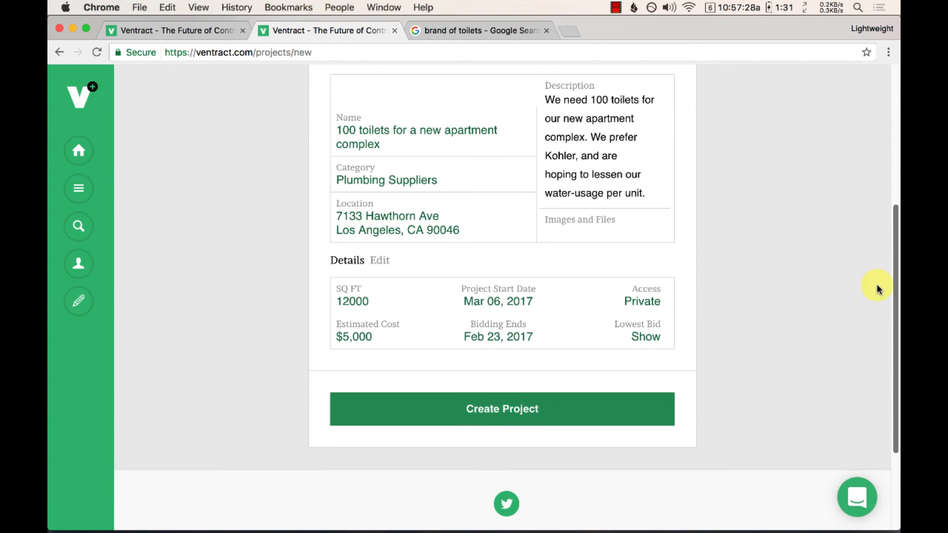
pyautogui.click(494, 414)
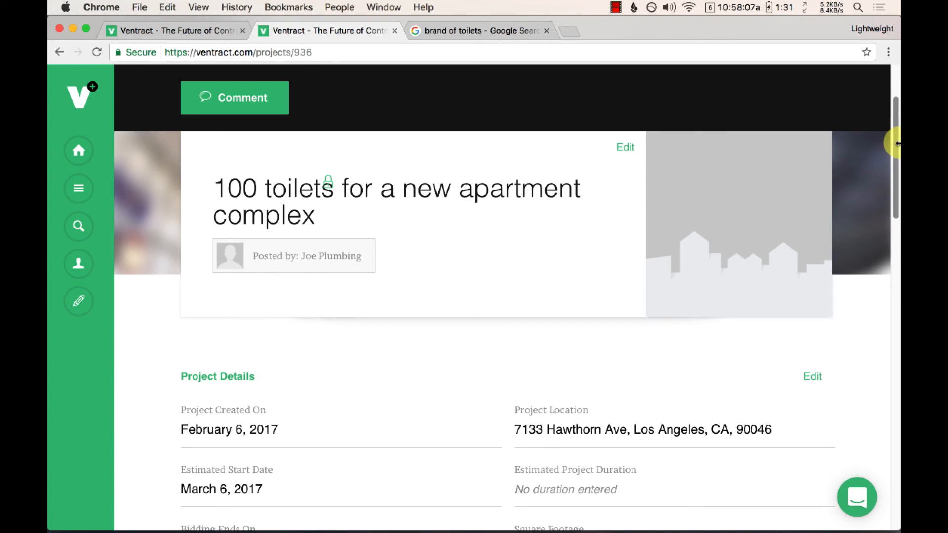
# Step: Open the new project's Bidding History tab
pyautogui.moveTo(898, 170); pyautogui.dragTo(897, 454)
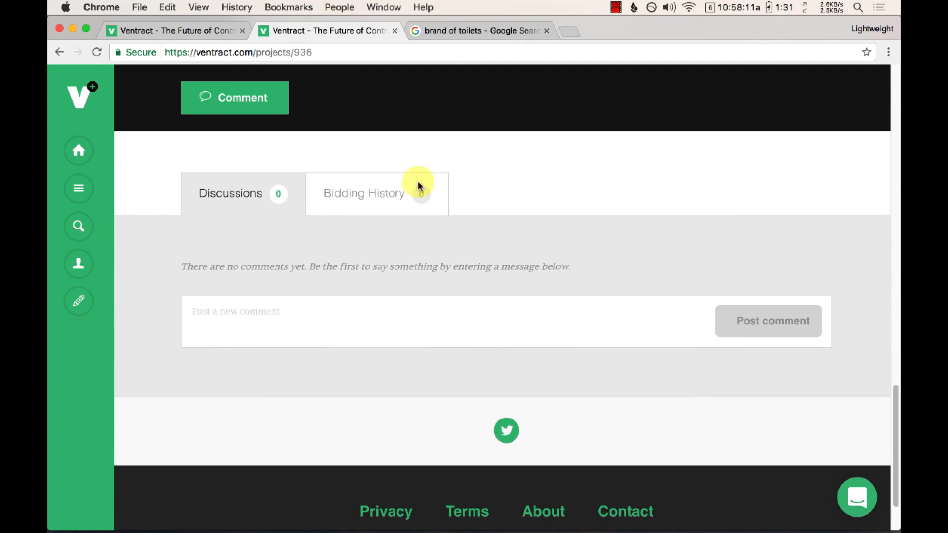
pyautogui.click(352, 197)
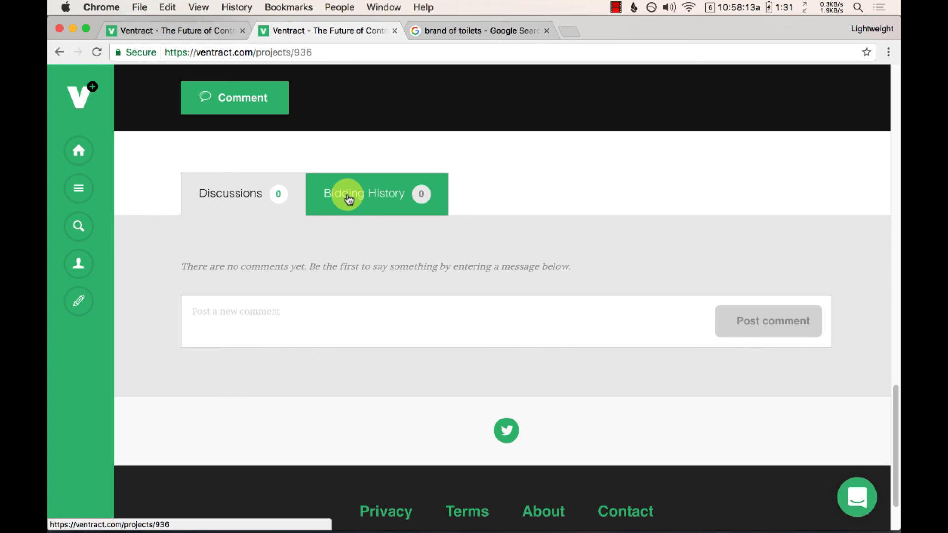